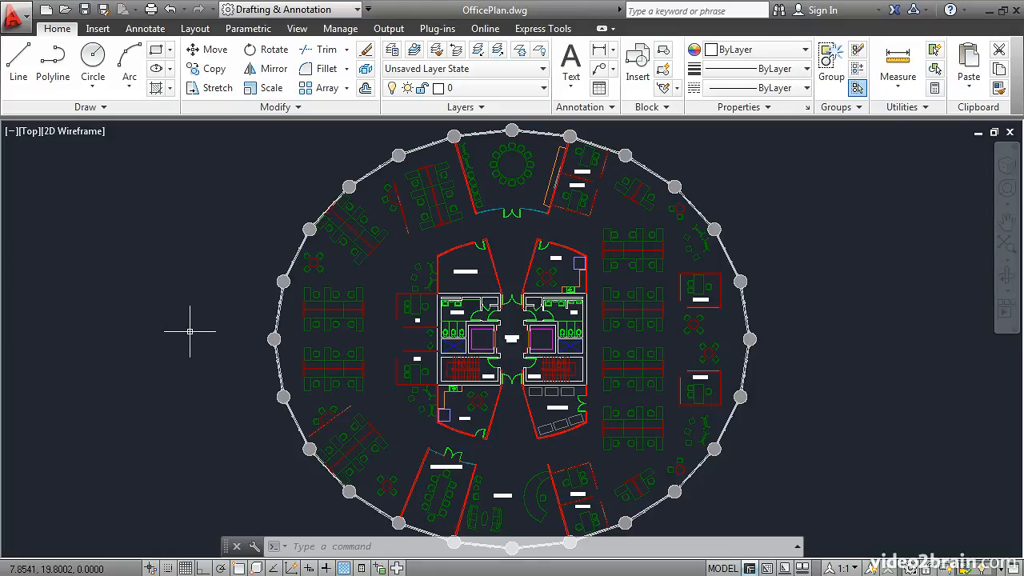
Set the drawing's length units to Architectural with a precision of 0'-0 1/2".
text(UN)
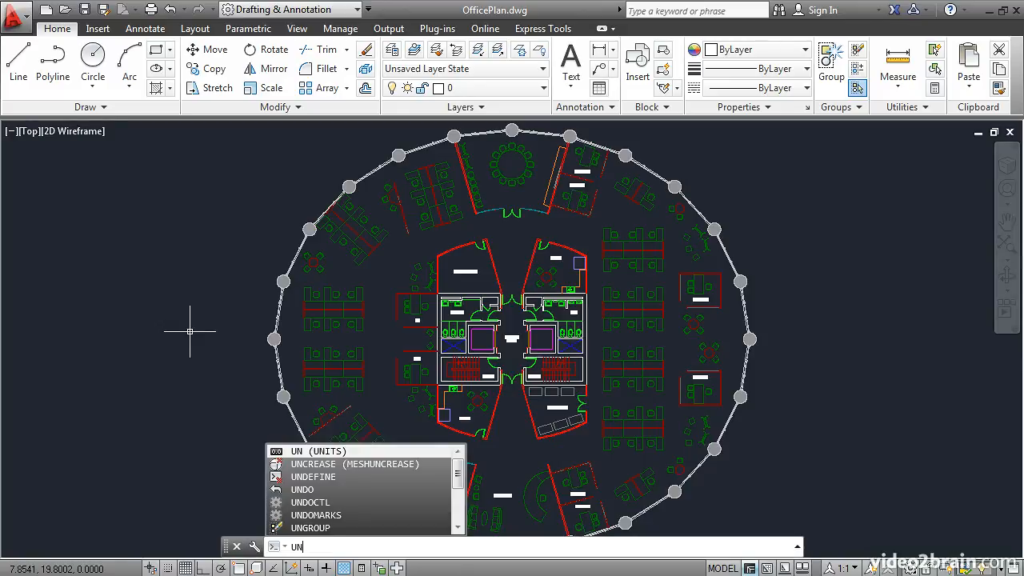
key(Return)
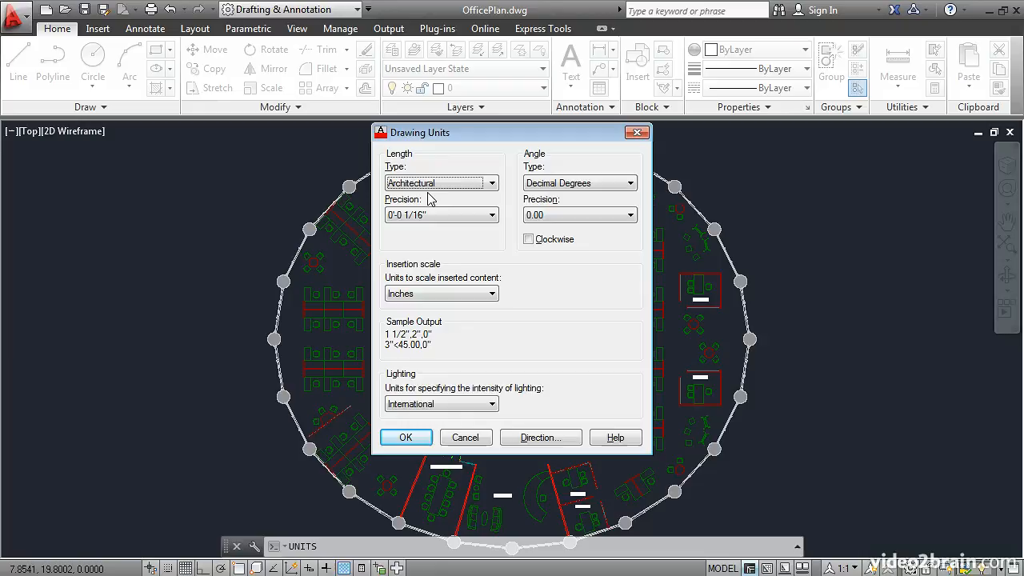
click(436, 217)
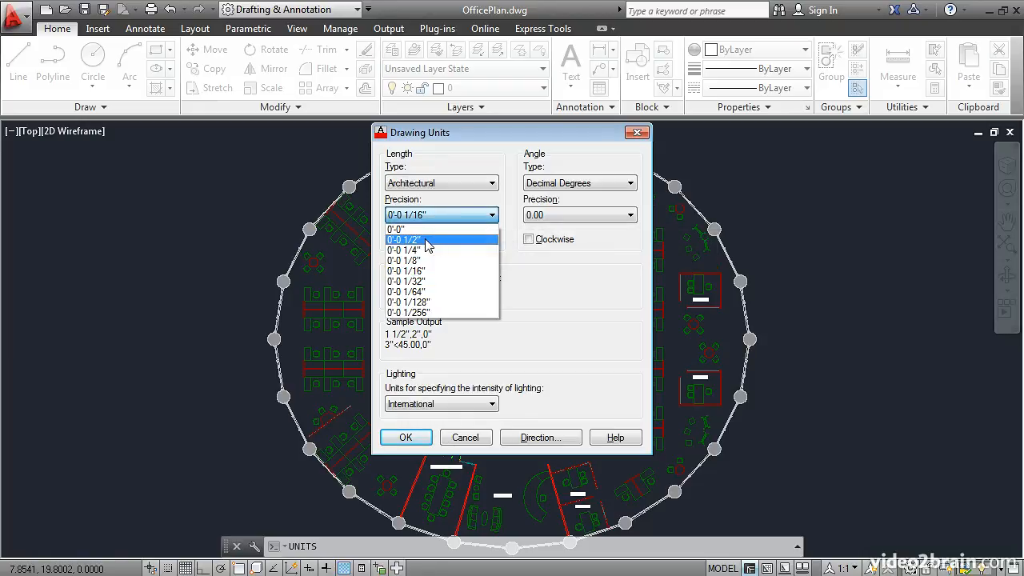
click(427, 240)
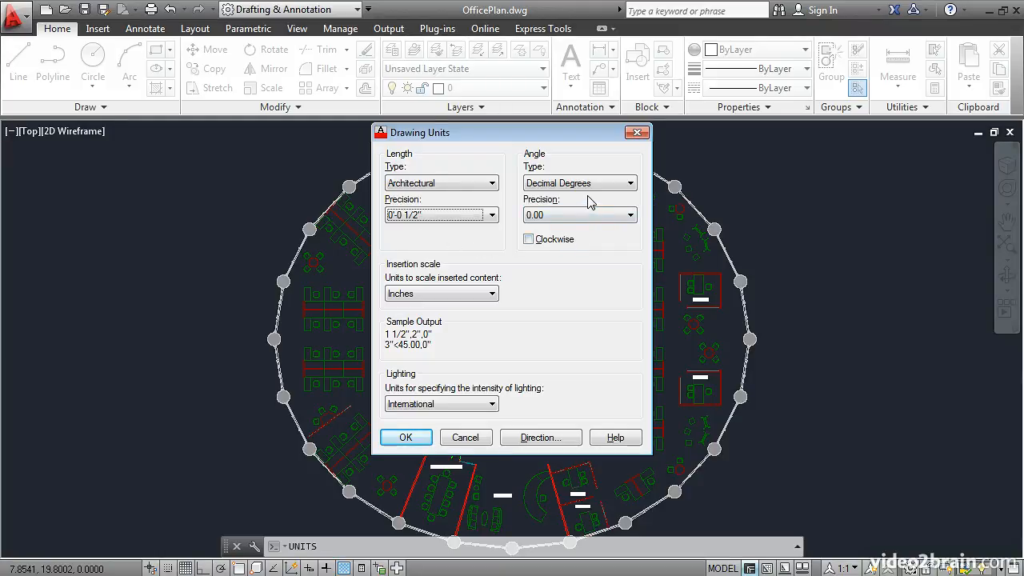
Try Surveyor's Units as the angle type and North as the base angle, returning to East and Decimal Degrees.
click(616, 184)
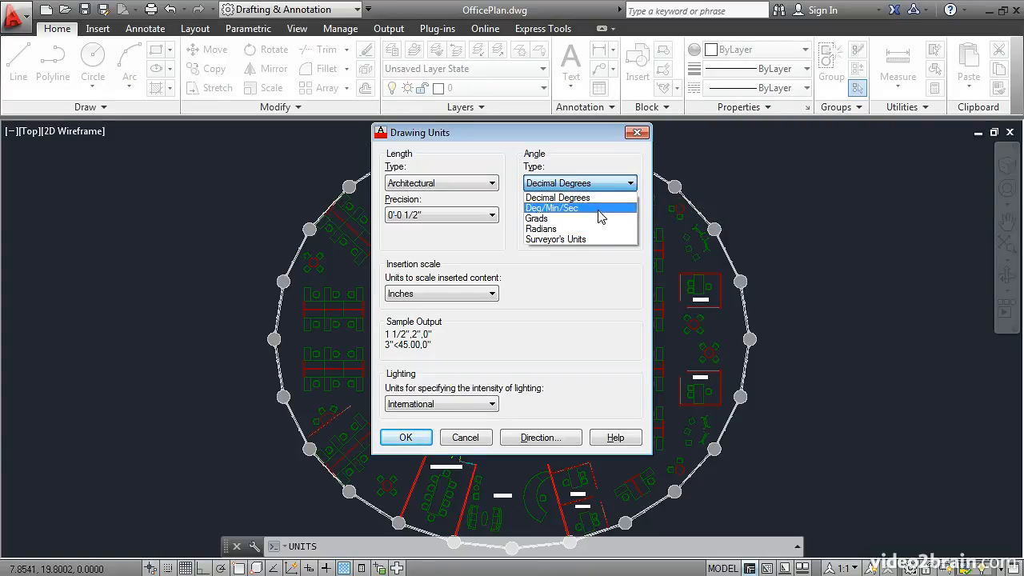
click(596, 237)
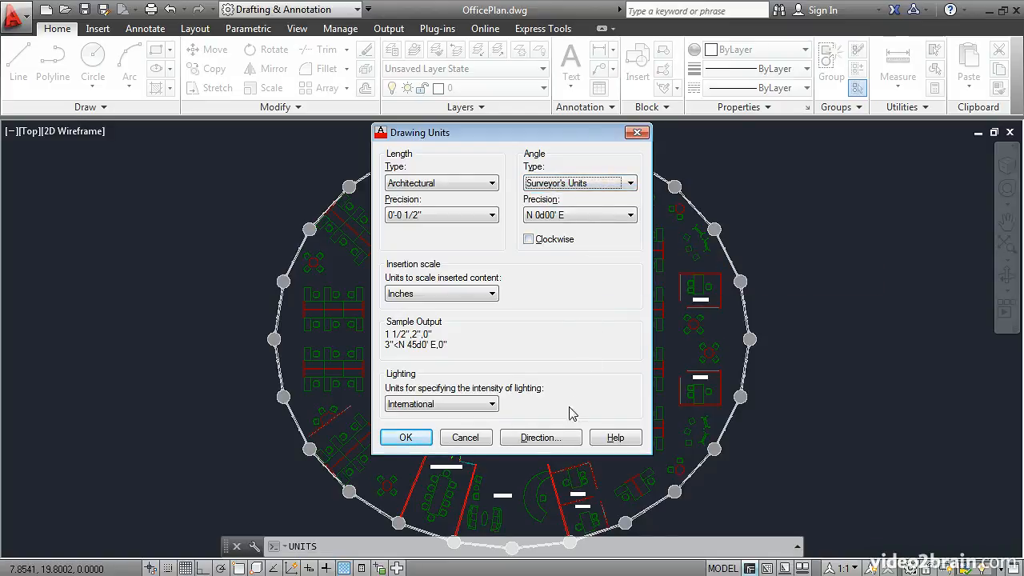
click(541, 438)
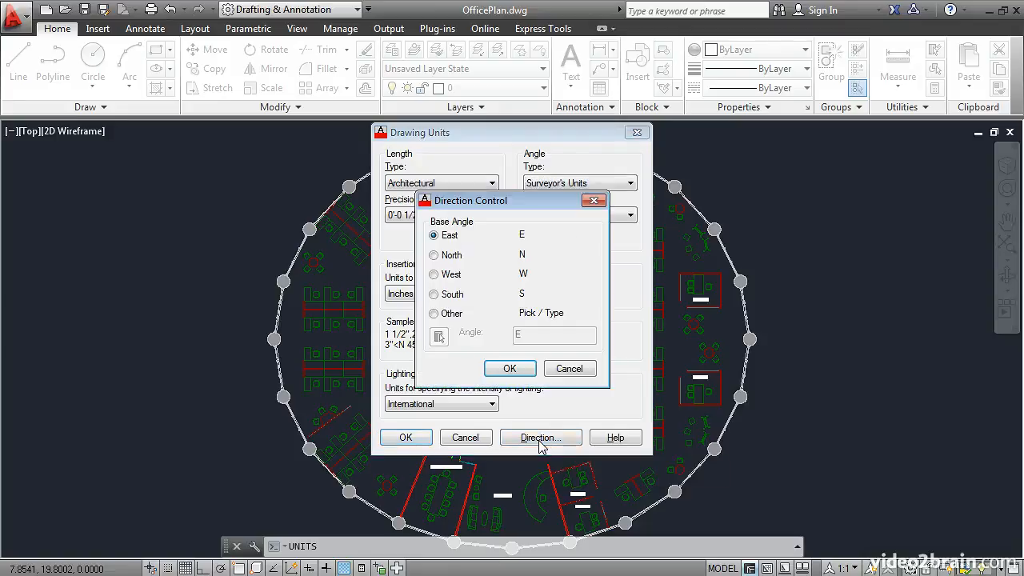
click(439, 259)
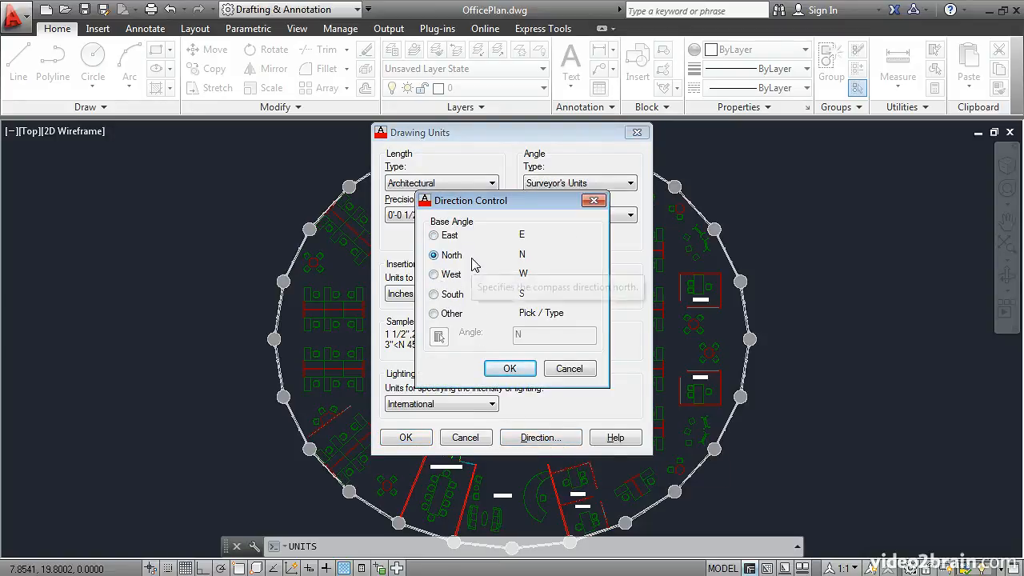
click(433, 236)
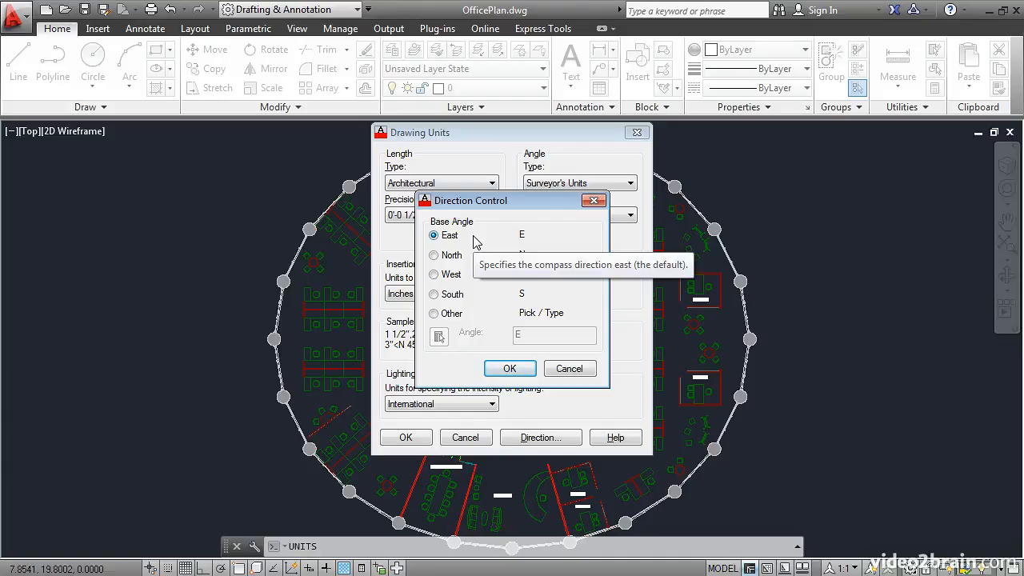
click(506, 369)
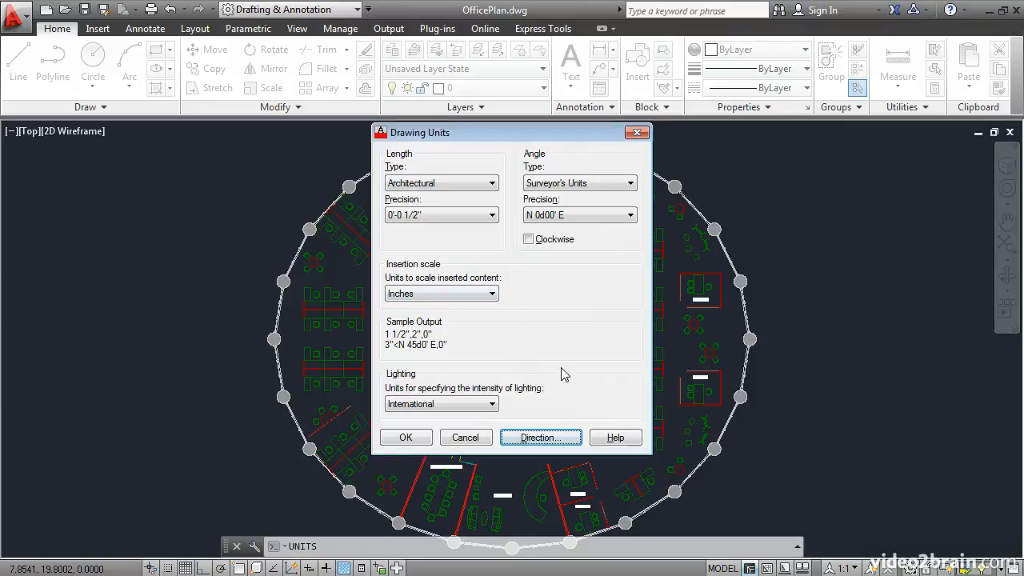
click(584, 184)
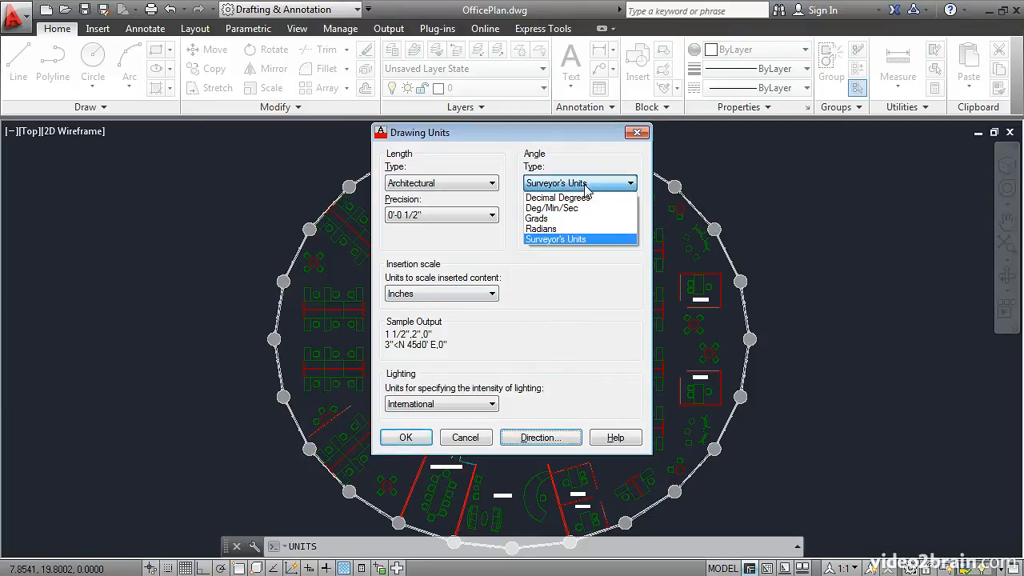
click(584, 198)
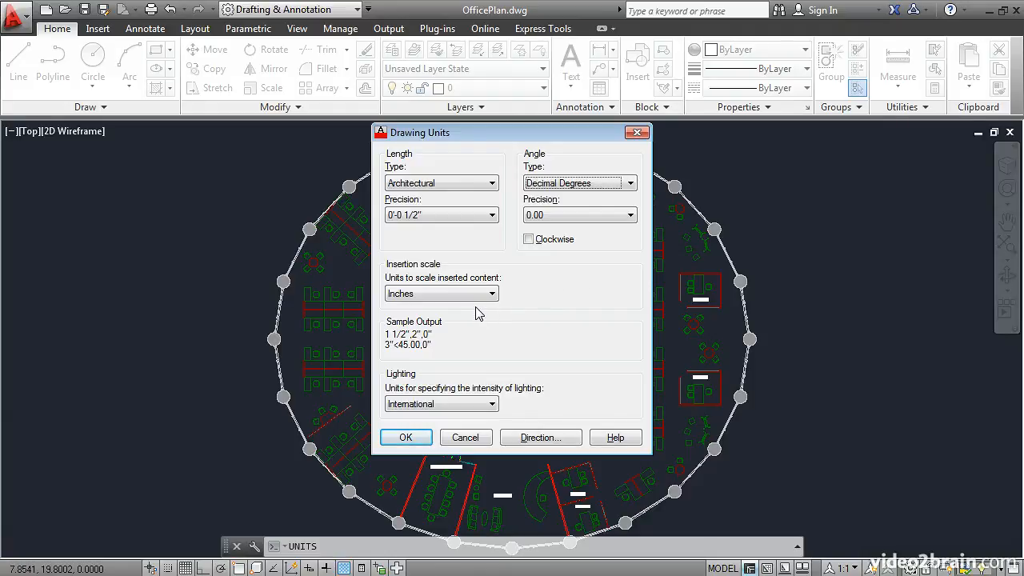
Keep Inches as the insertion scale and International as the lighting unit, and apply the drawing units.
mouse_move(408, 305)
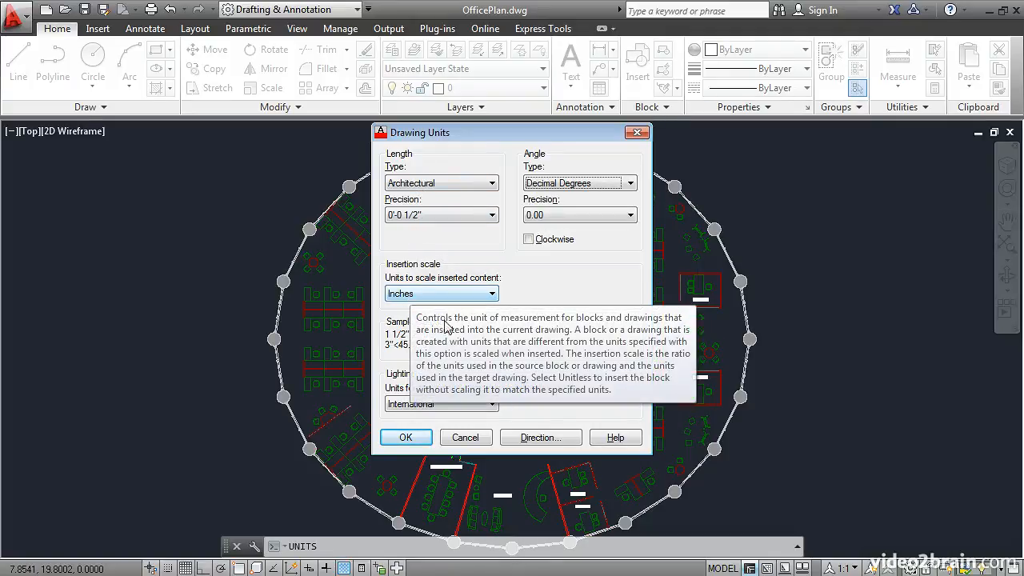
click(490, 406)
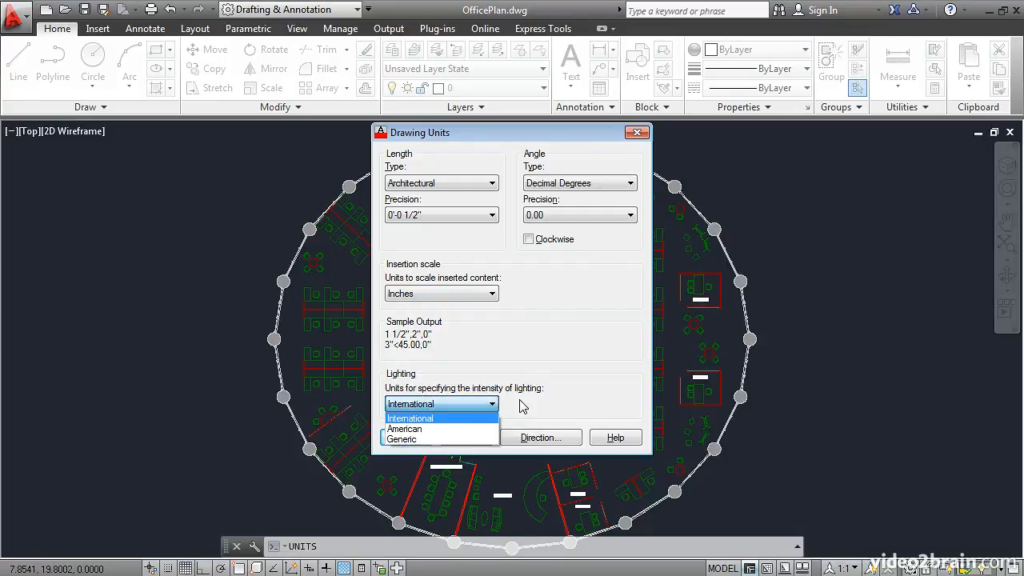
click(520, 406)
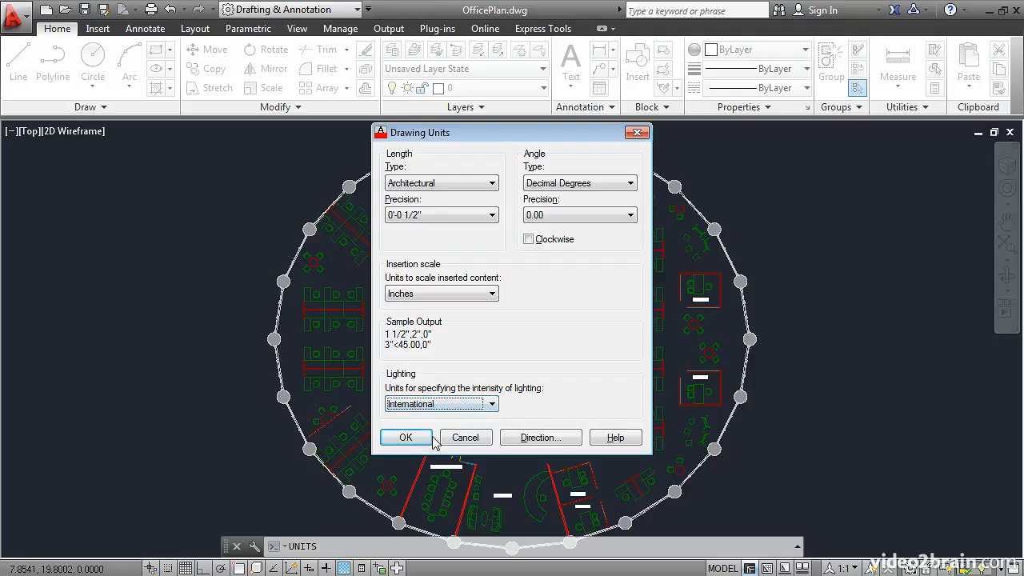
click(392, 436)
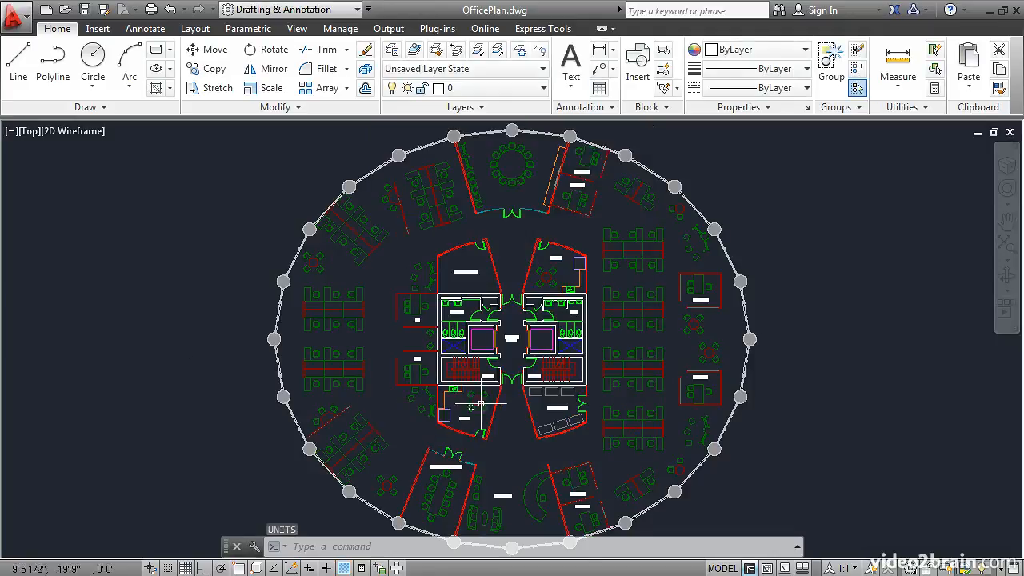
Draw a slanted line in the elevator lobby between the two stair doors, entering its length as 3'6-1/2.
scroll(509, 368, up, 2)
scroll(509, 368, up, 3)
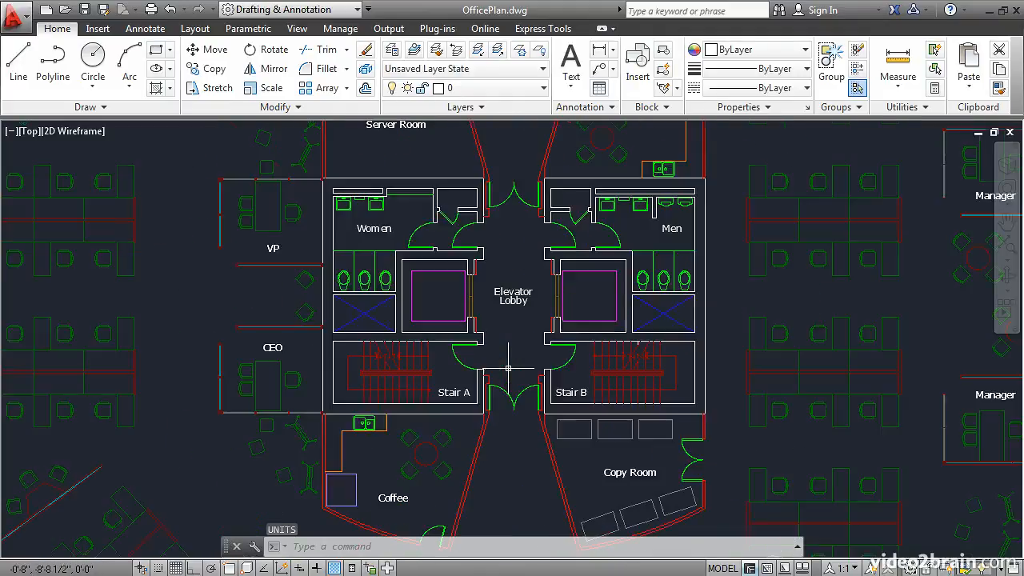
scroll(509, 366, up, 4)
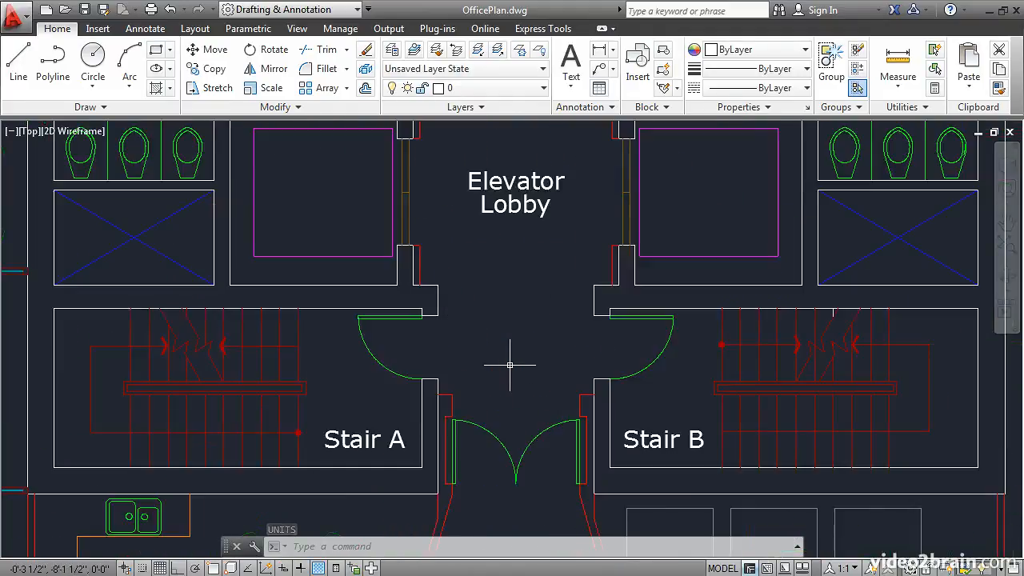
scroll(509, 365, up, 2)
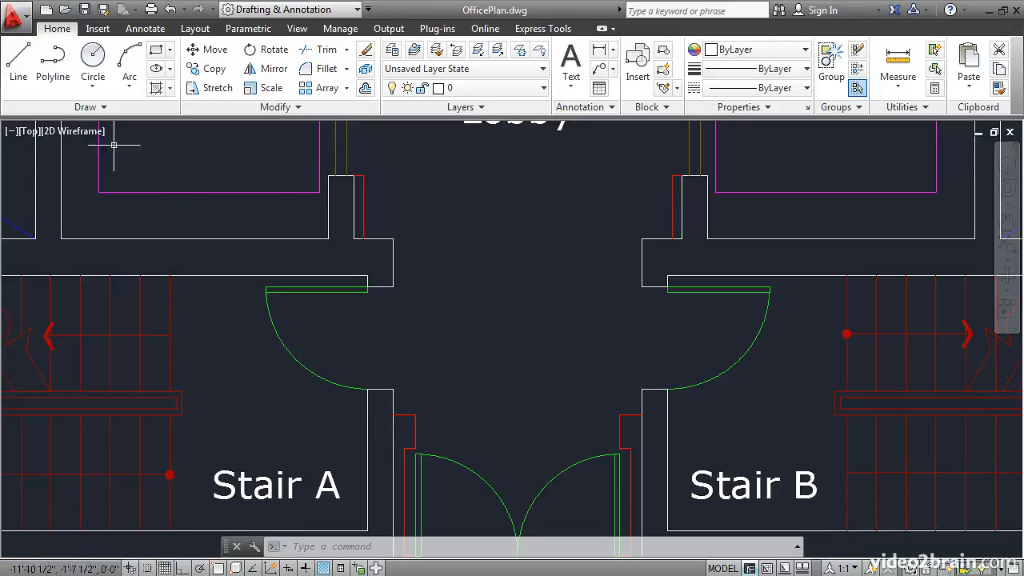
click(18, 65)
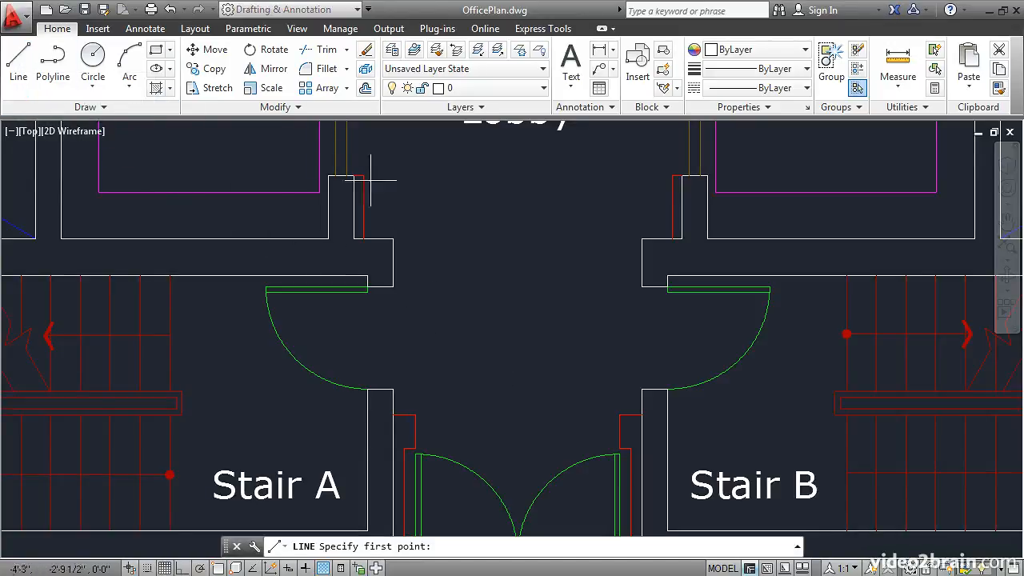
click(436, 313)
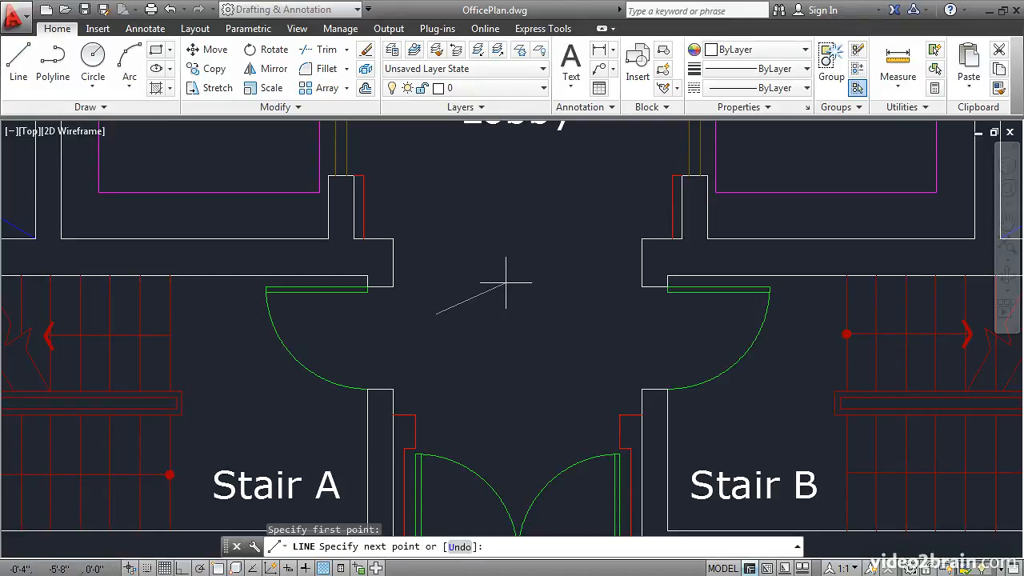
text(3)
text('6-1/2)
key(Return)
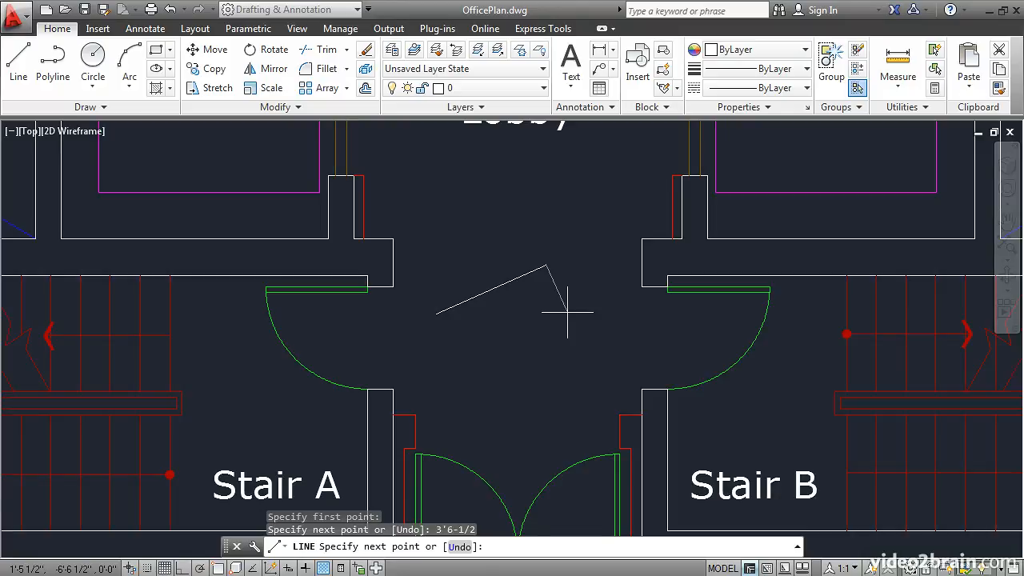
key(Return)
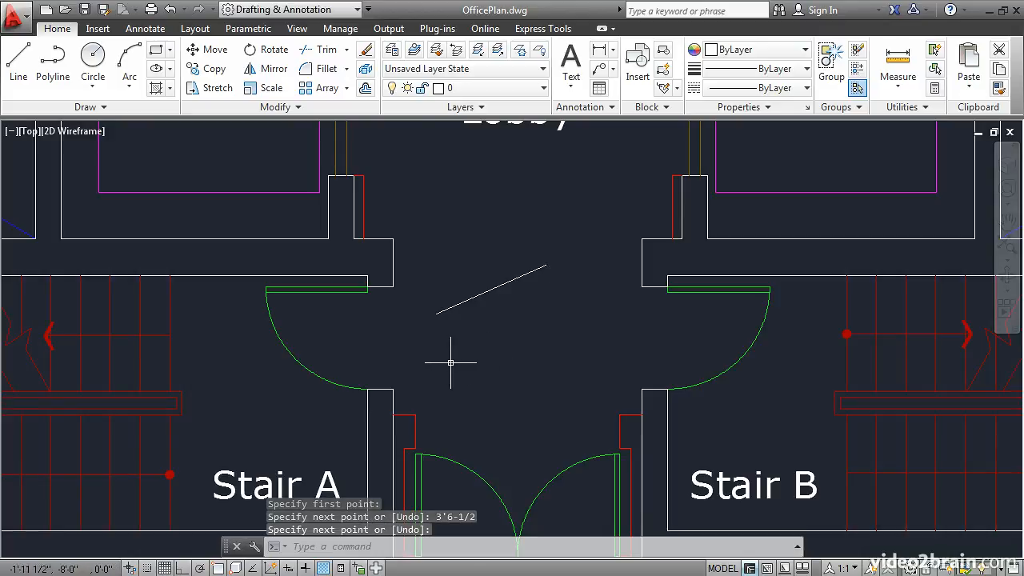
Draw a second line just below the first one, entering its length in decimal inches as 3'6.5.
key(Return)
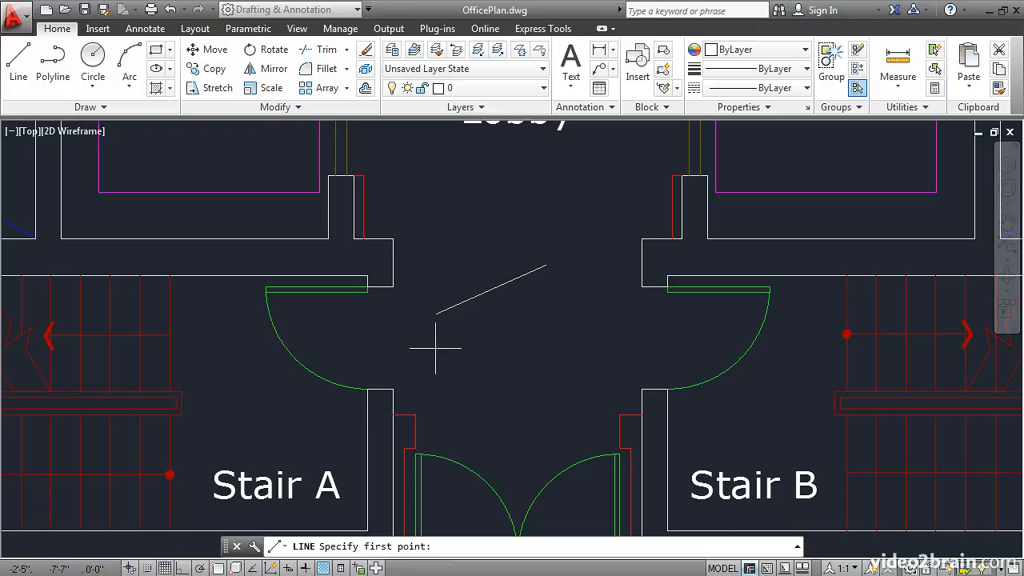
click(435, 348)
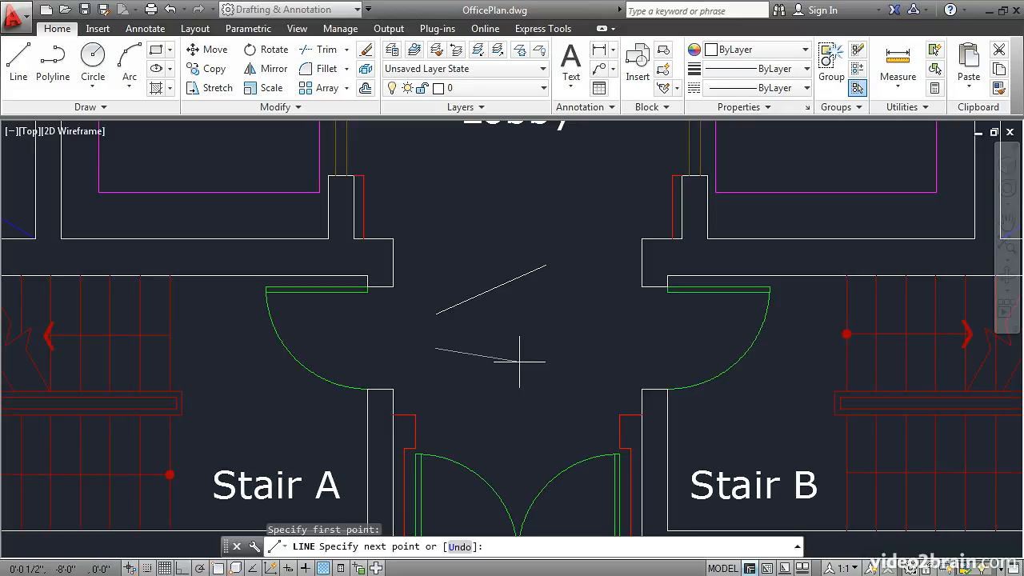
text(3'6.5)
key(Return)
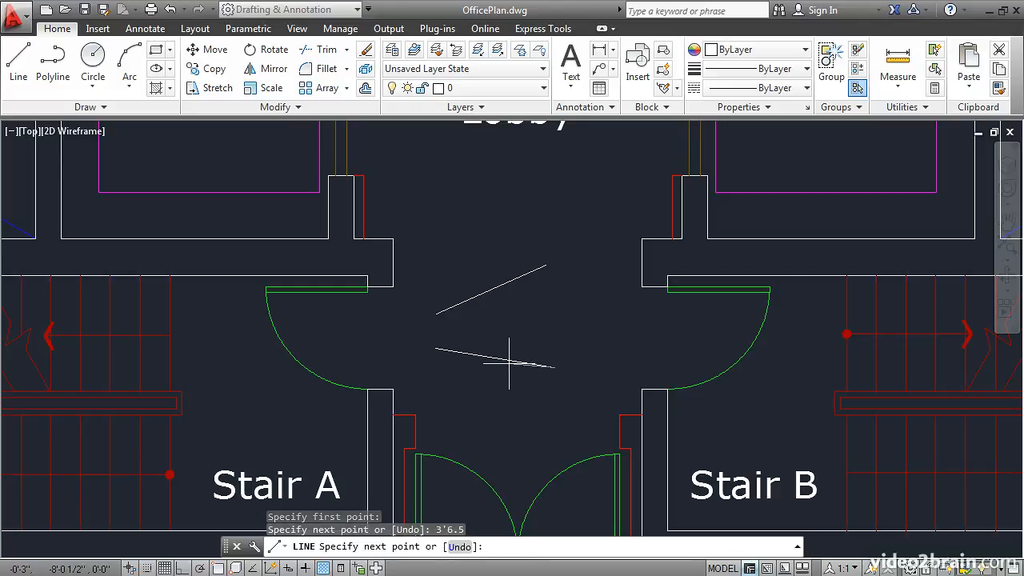
key(Return)
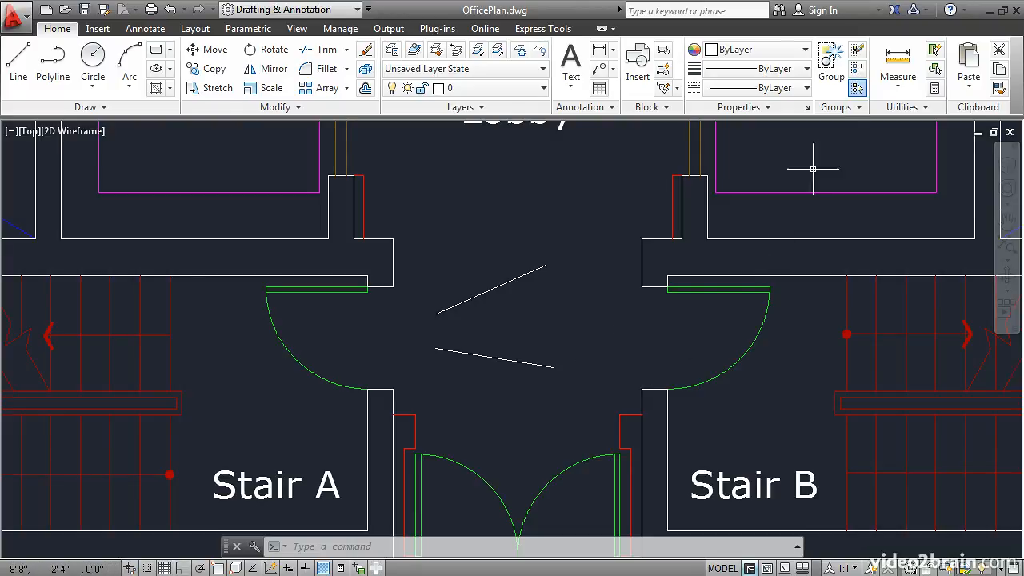
Turn on object snap and measure the width of the Stair B door opening between its wall corners.
click(897, 63)
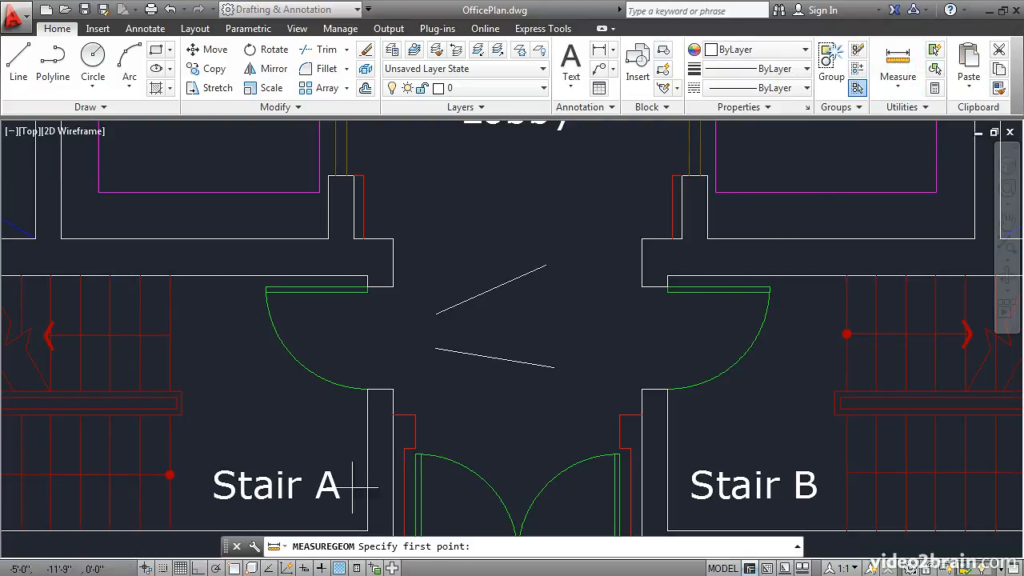
click(234, 568)
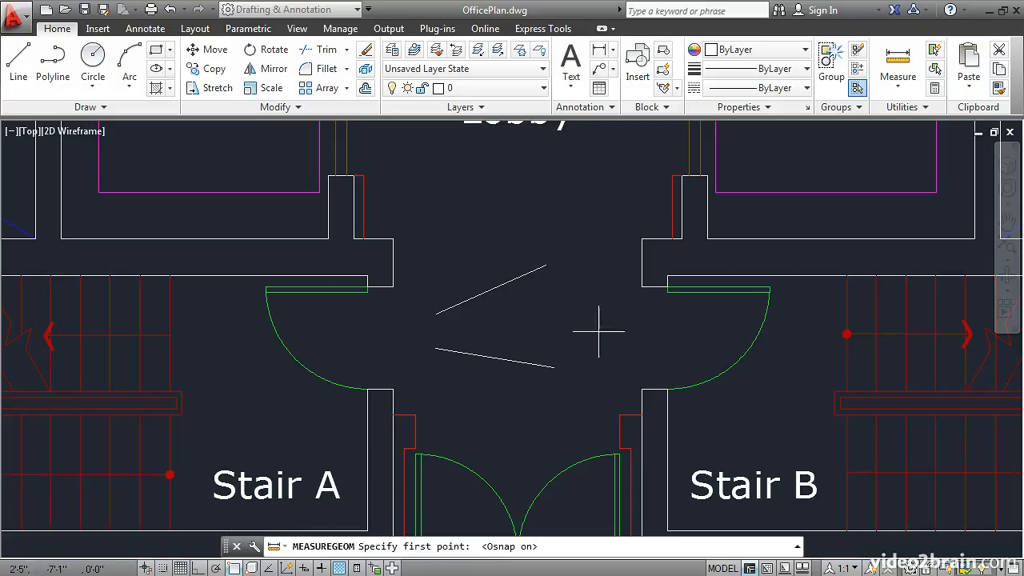
click(642, 286)
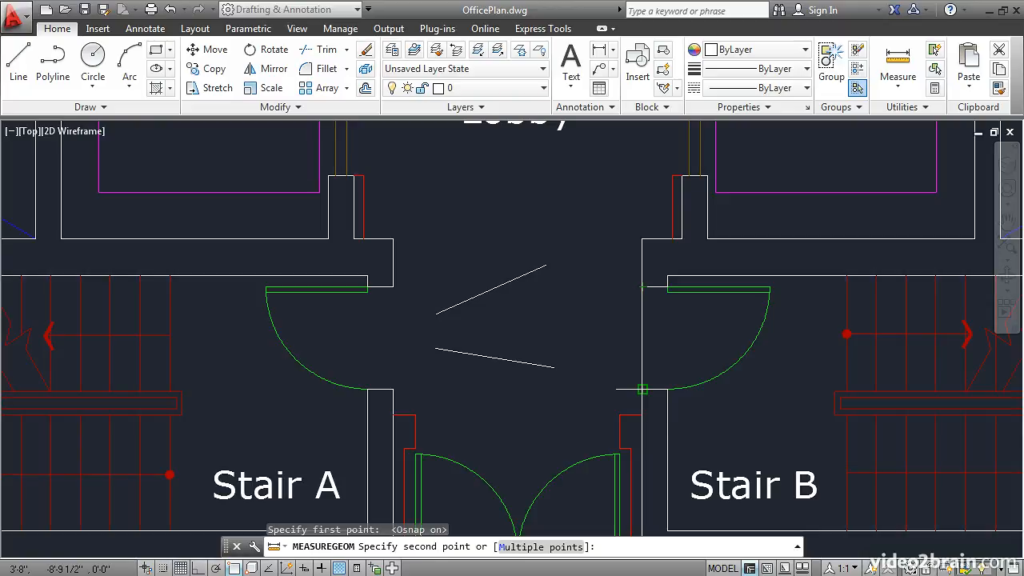
click(642, 390)
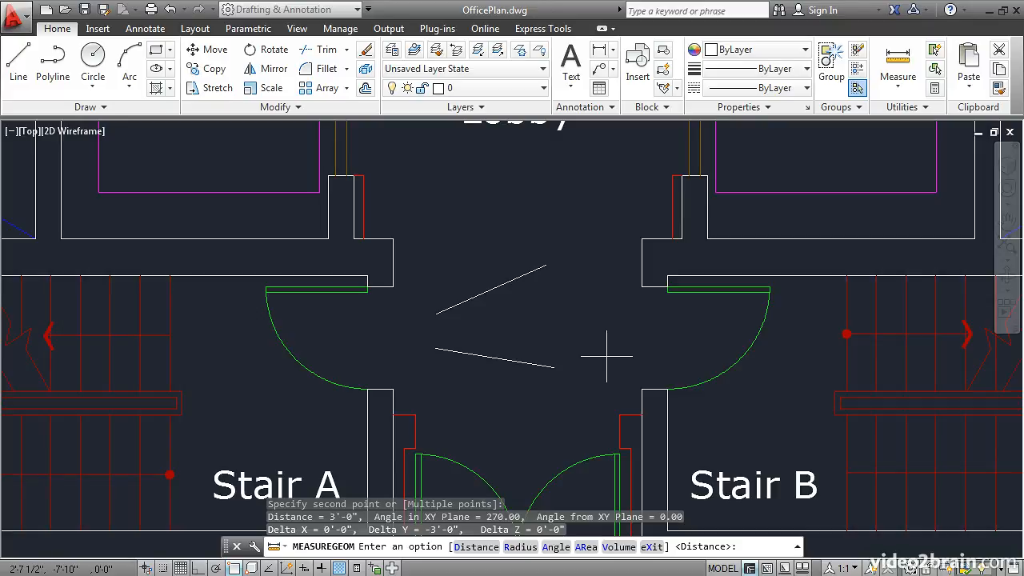
text(un)
key(Return)
key(Escape)
Set the drawing's length type to Decimal and the insertion scale to Centimeters, and apply the units.
text(un)
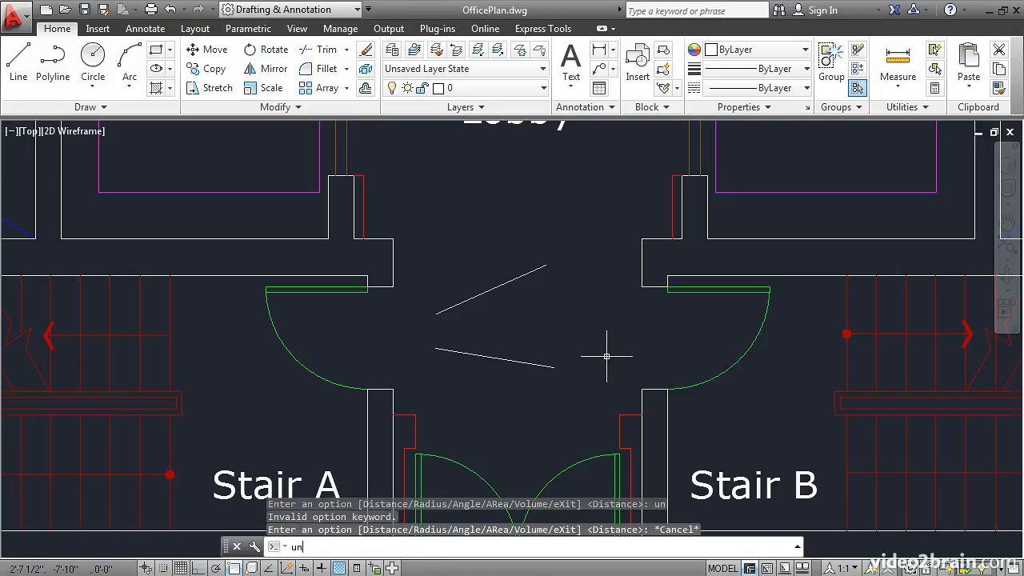
key(Return)
click(462, 186)
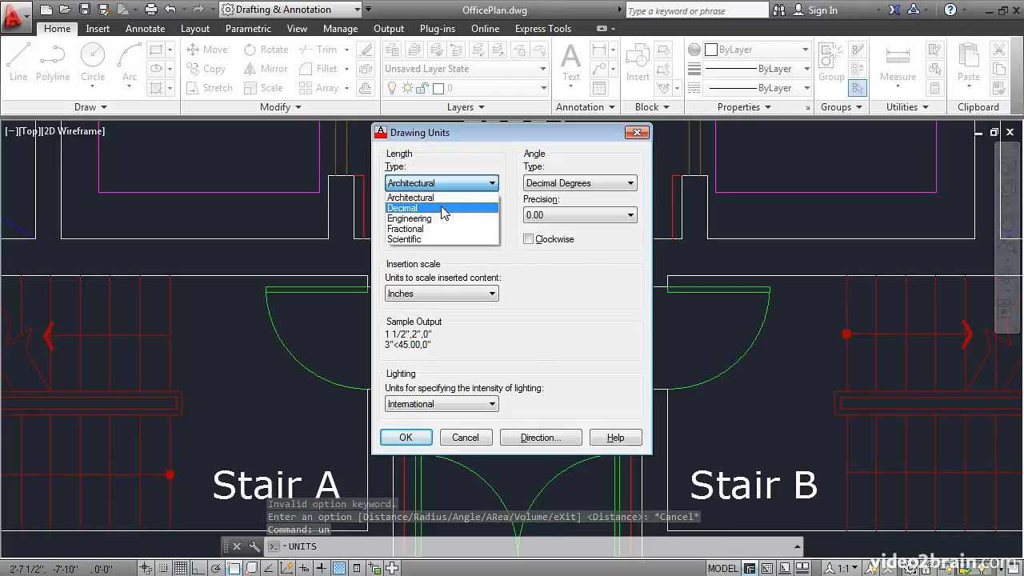
click(443, 208)
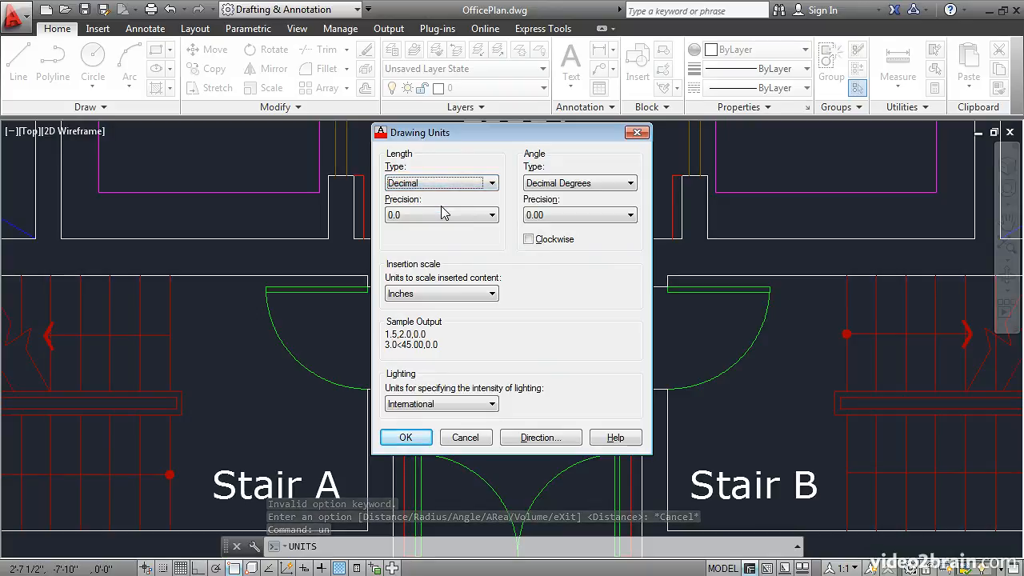
click(484, 293)
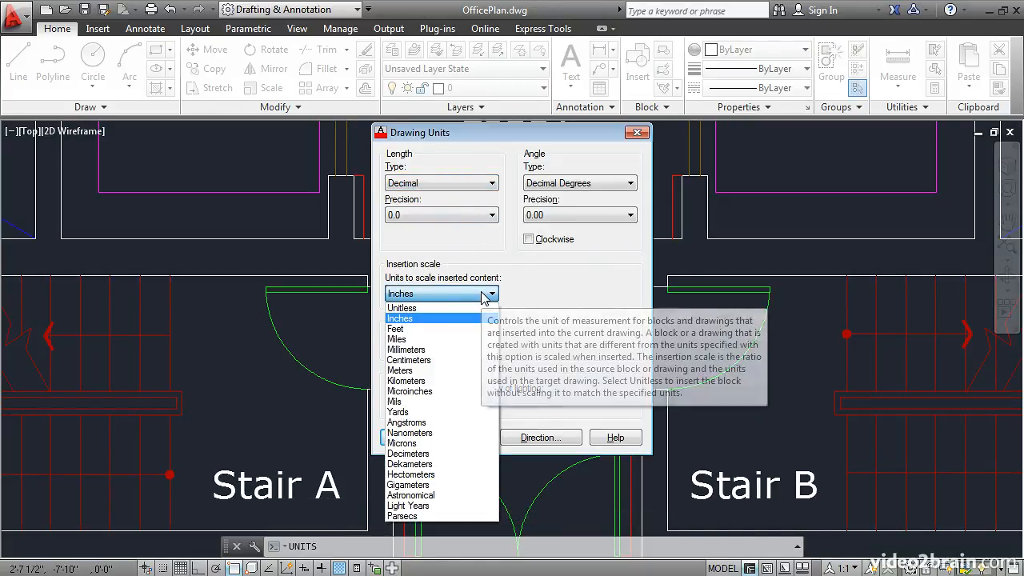
click(421, 361)
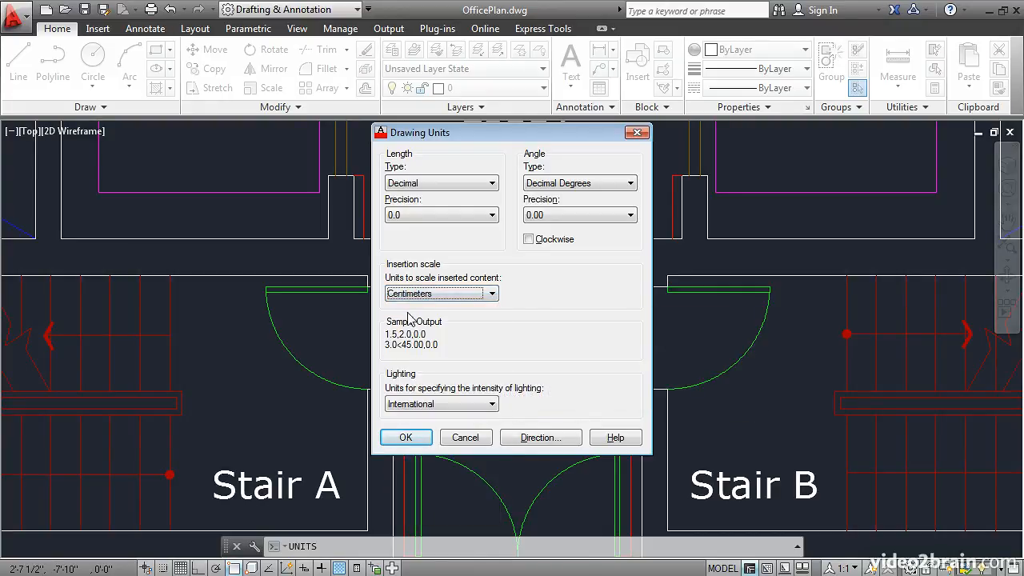
click(406, 436)
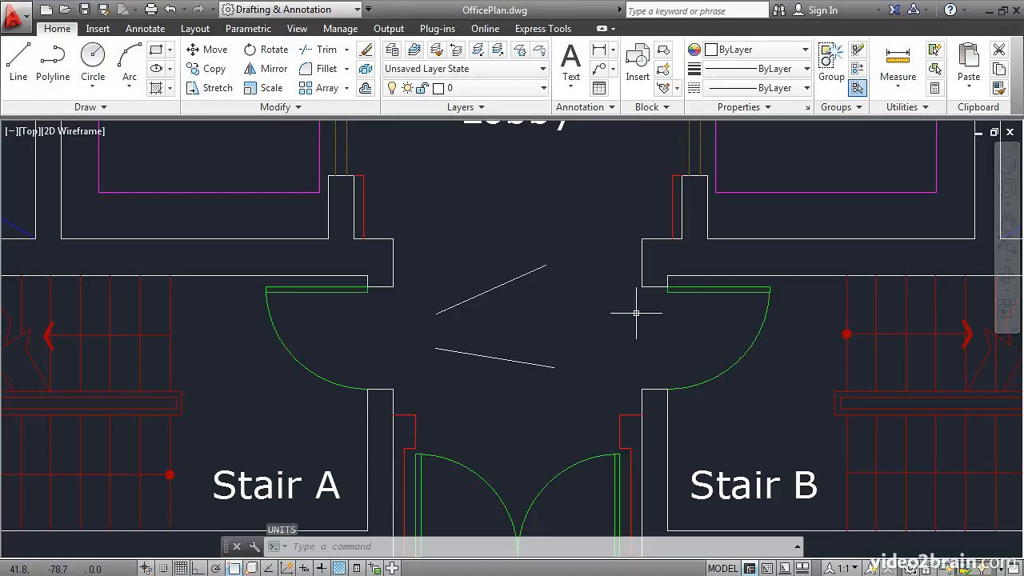
Measure the width of the Stair B door opening between its wall corners in decimal units.
click(896, 64)
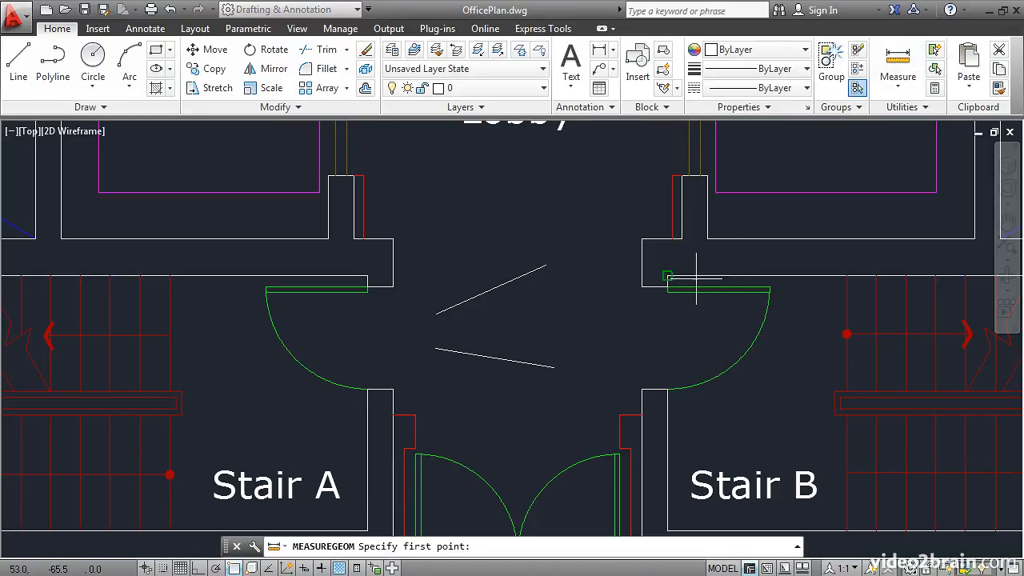
click(643, 286)
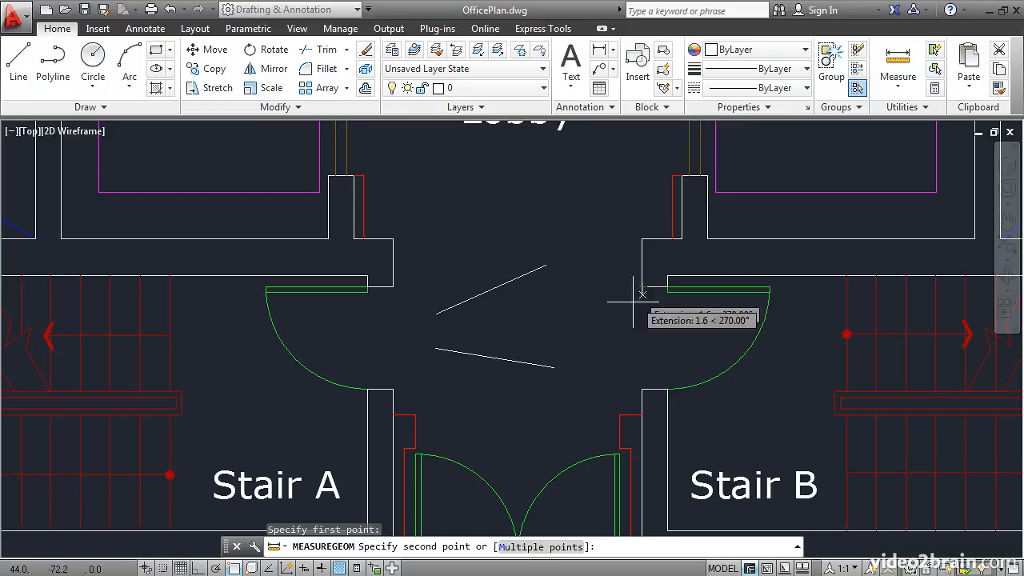
click(643, 388)
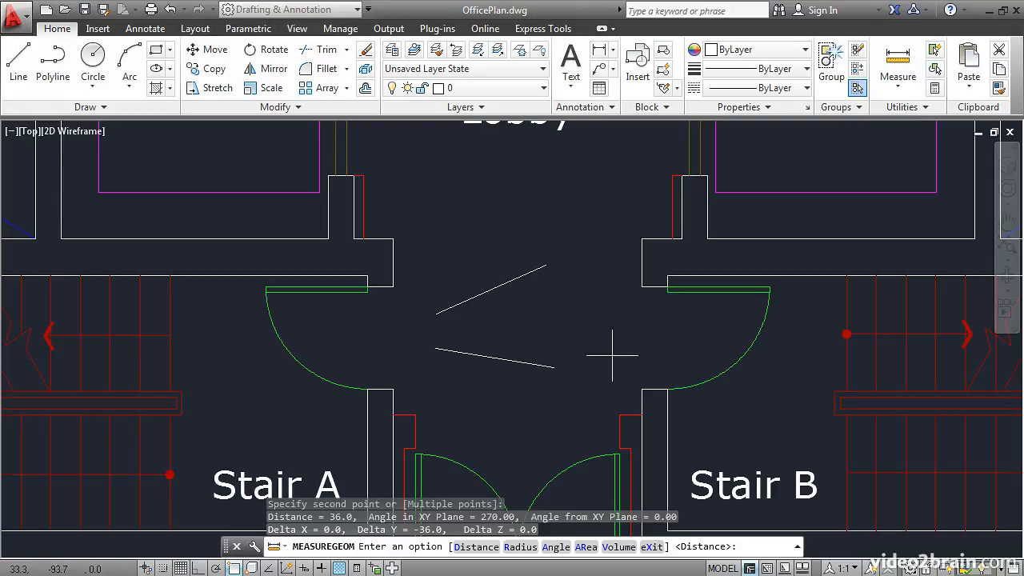
key(Escape)
key(Escape)
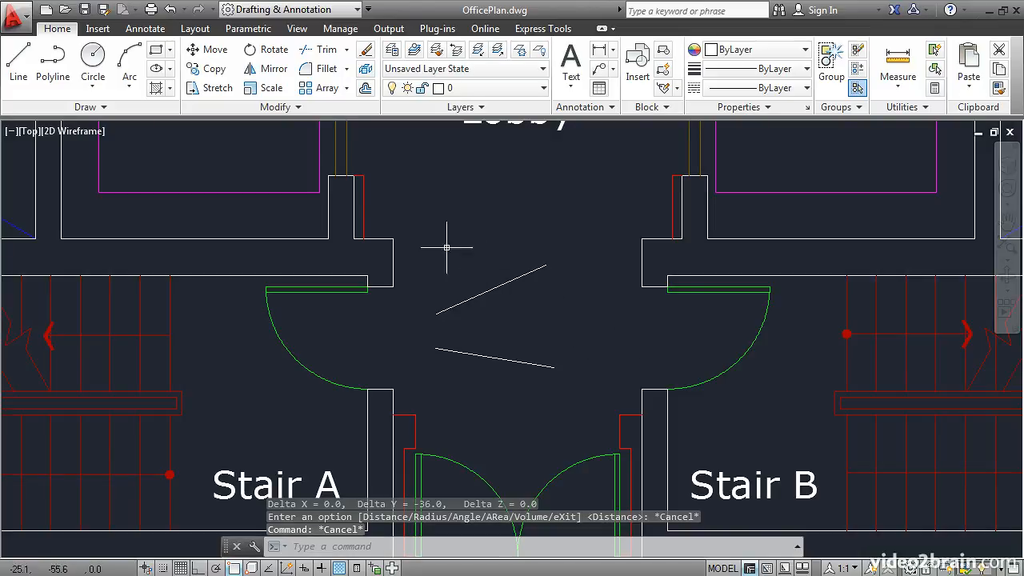
Scale all objects in the drawing by a factor of 2.54 from base point 0,0.
click(271, 88)
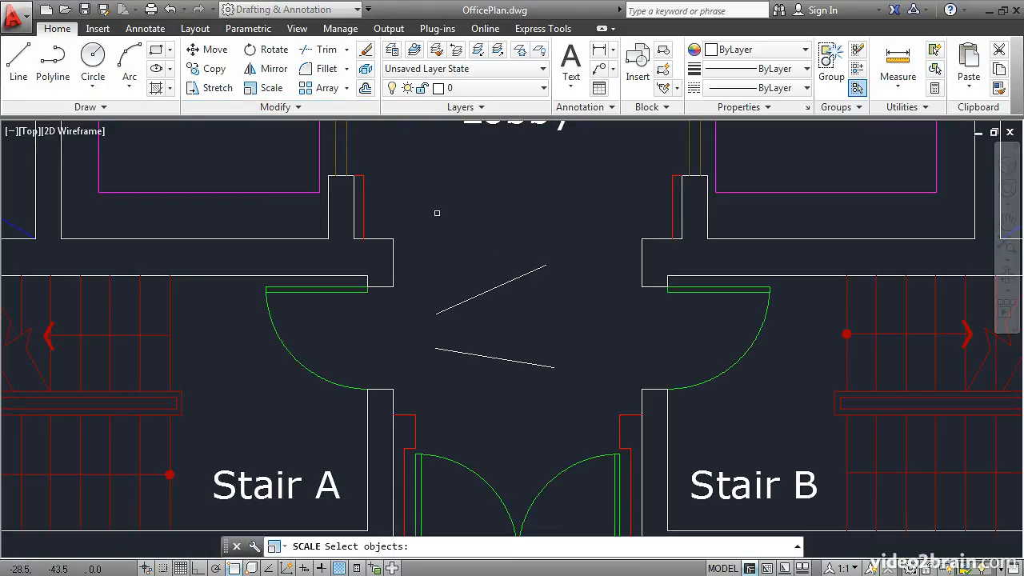
text(all)
key(Return)
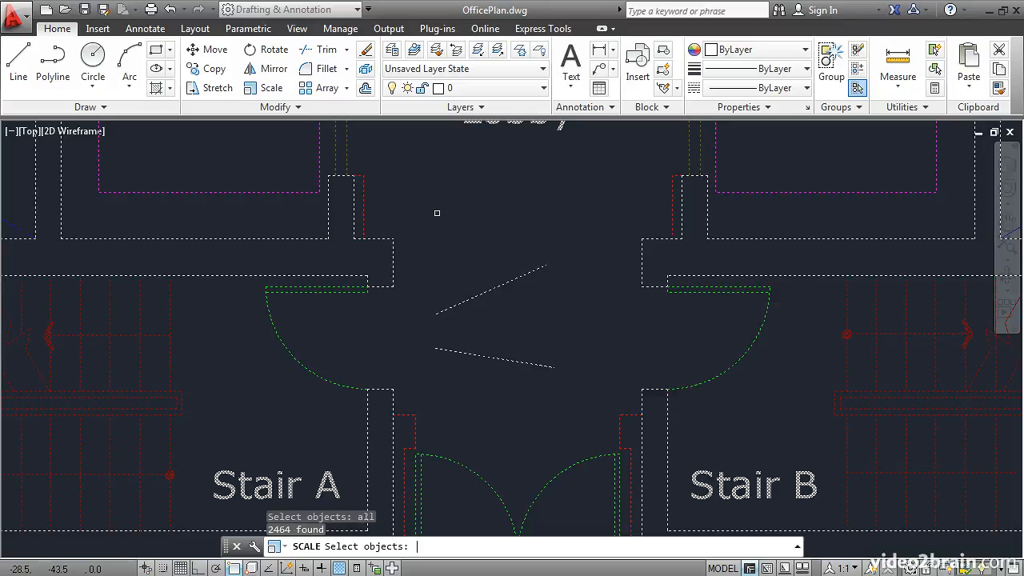
key(Return)
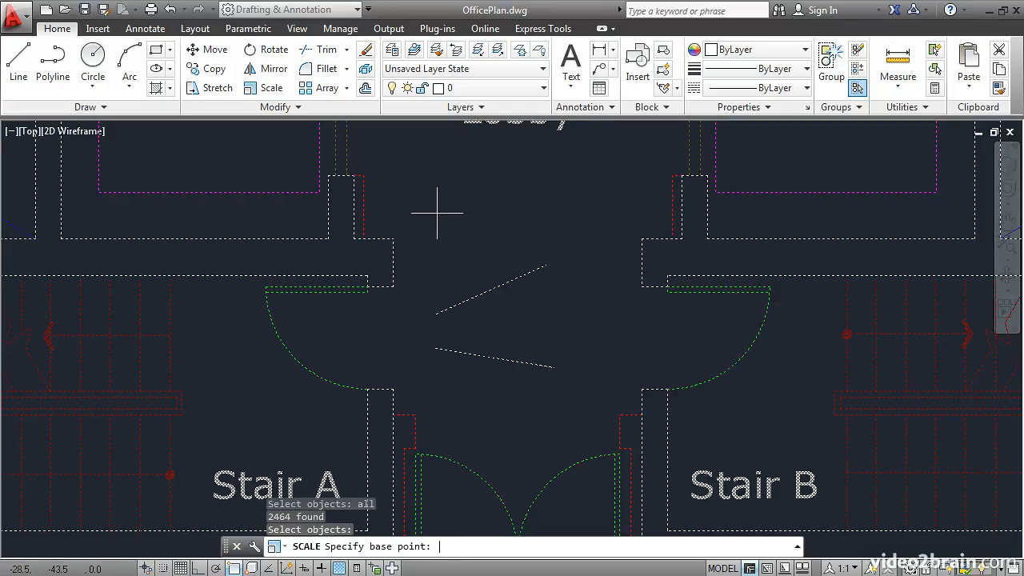
text(0,0)
key(Return)
text(2.54)
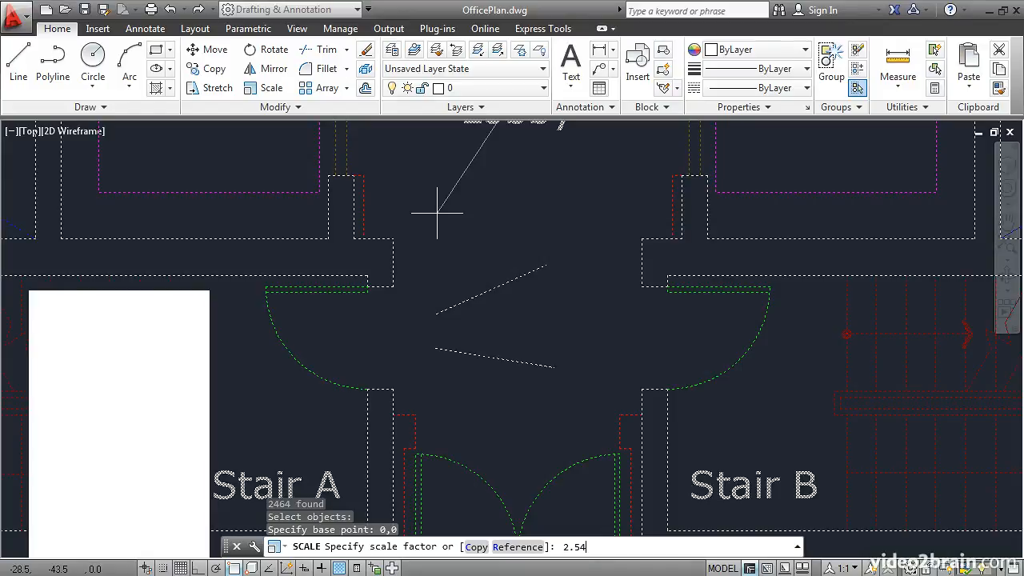
key(Return)
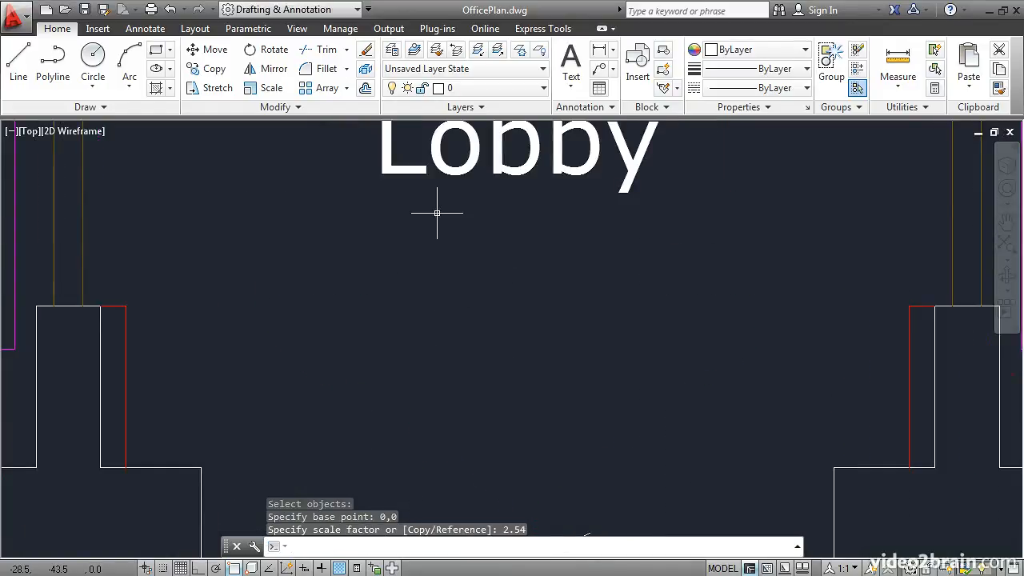
Measure the width of the scaled Stair B door opening between its wall corners.
scroll(432, 214, down, 3)
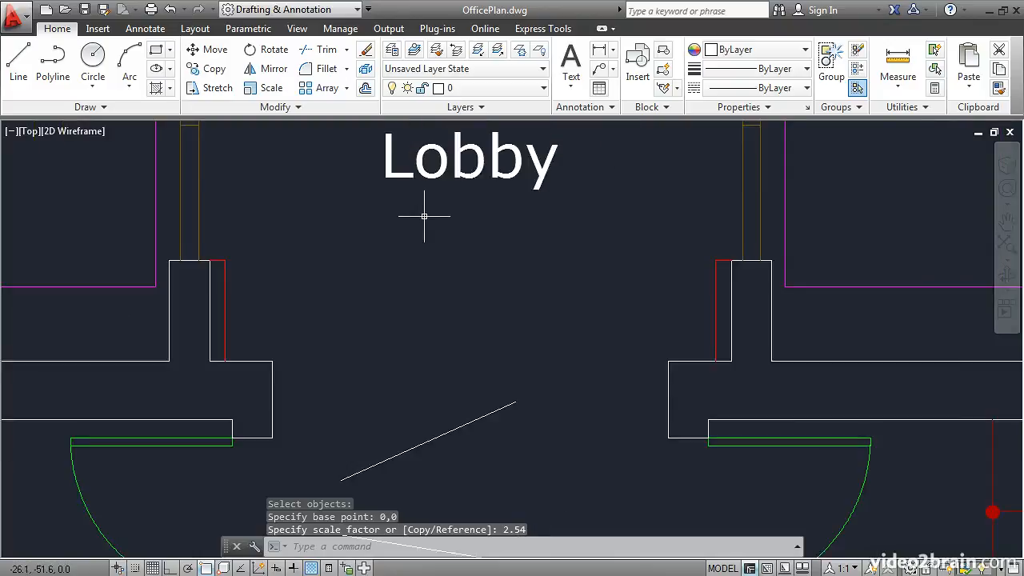
scroll(424, 215, down, 2)
middle_drag(469, 269, 476, 178)
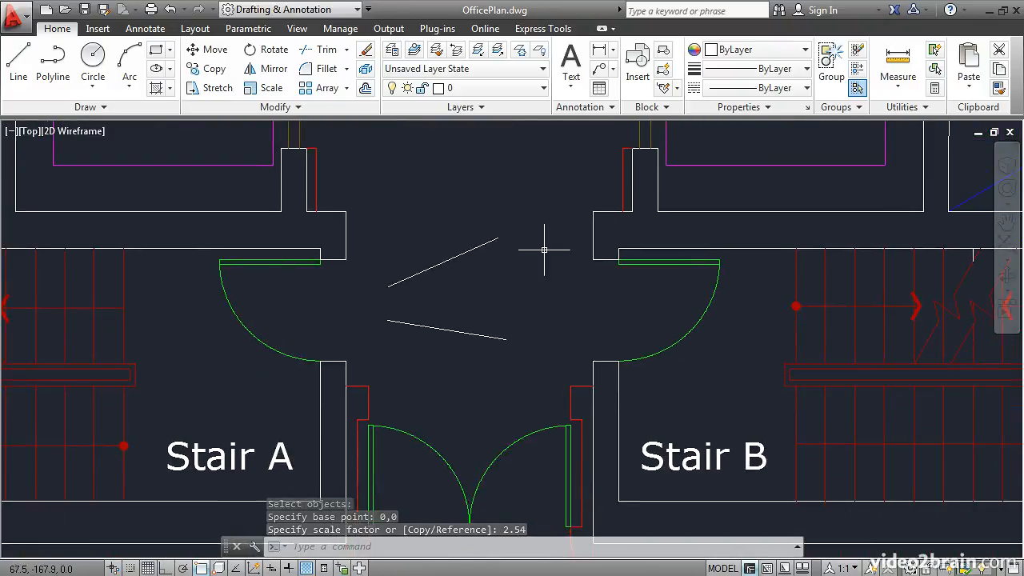
click(903, 63)
click(593, 259)
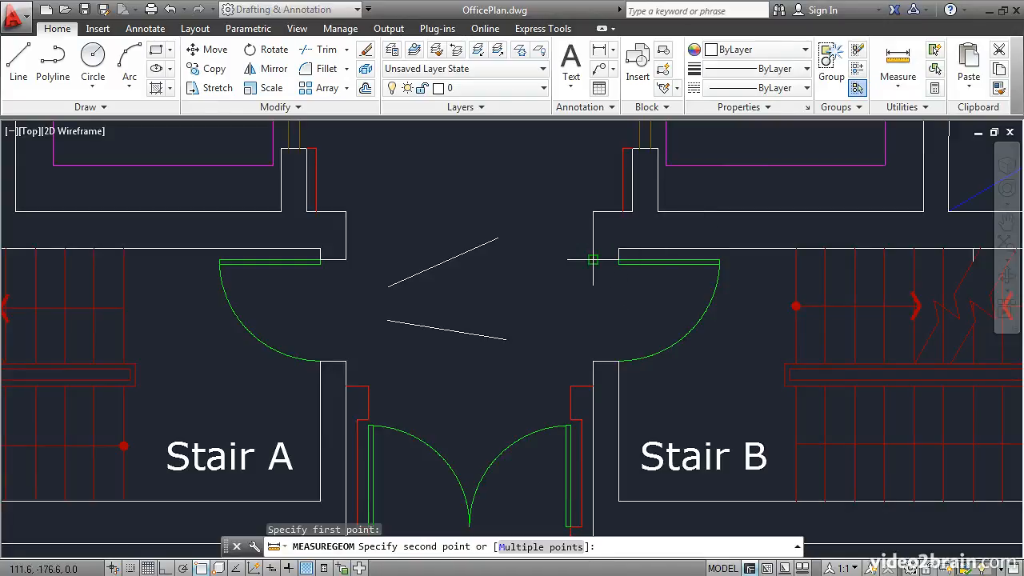
click(593, 361)
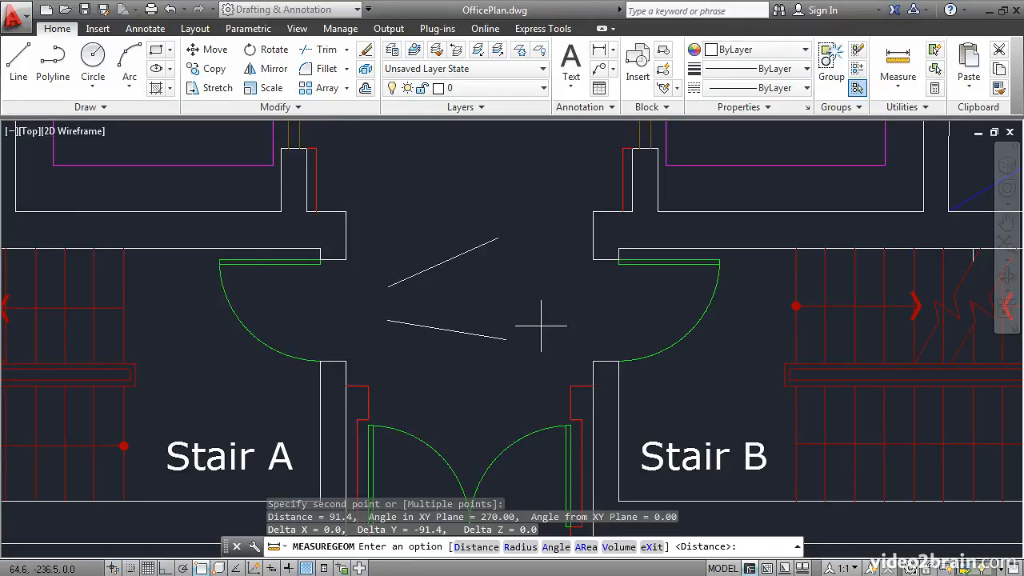
key(Escape)
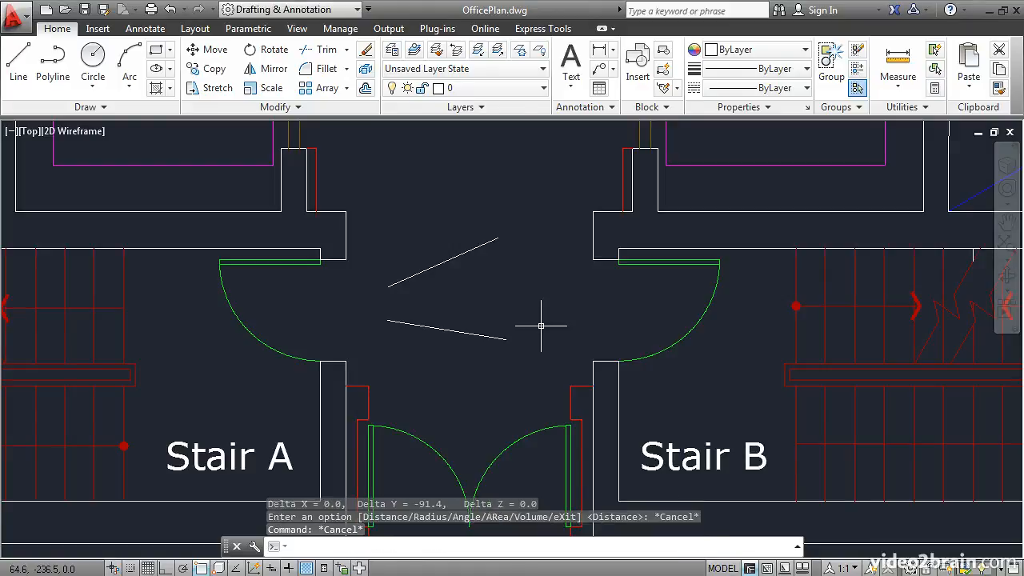
Convert a length of 3 feet to centimeters with the QuickCalc units conversion.
text(QUI)
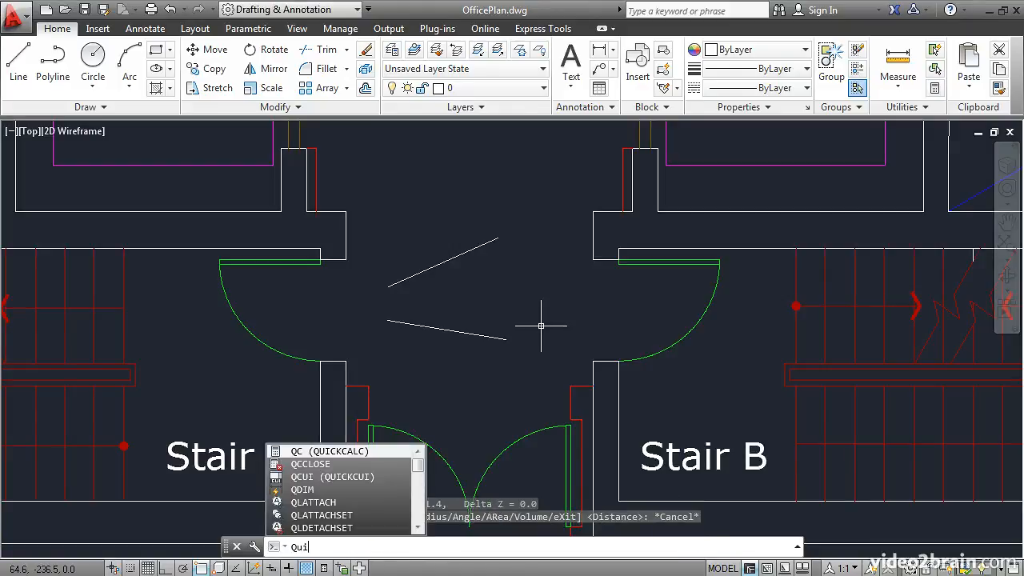
key(Return)
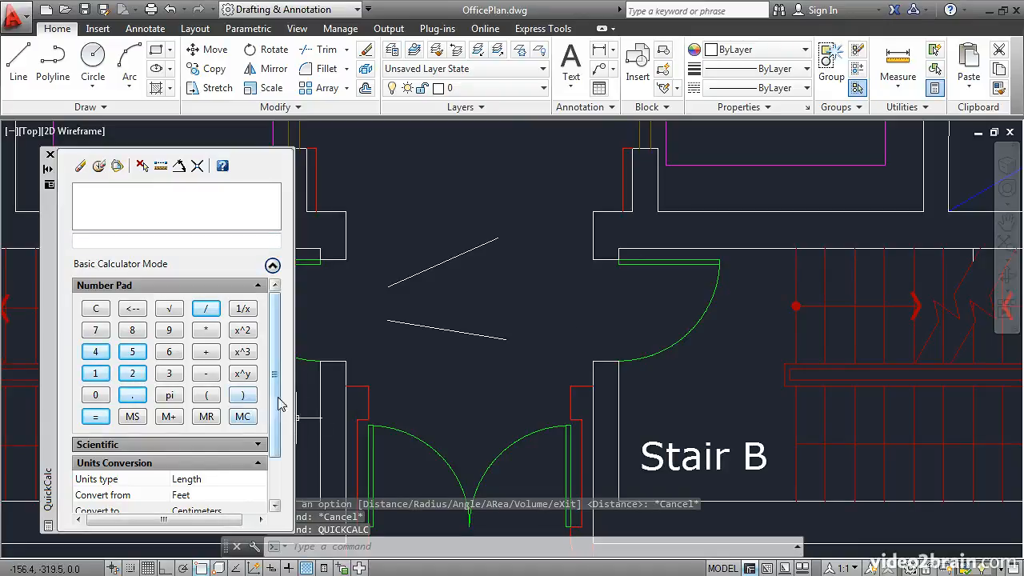
drag(277, 408, 278, 450)
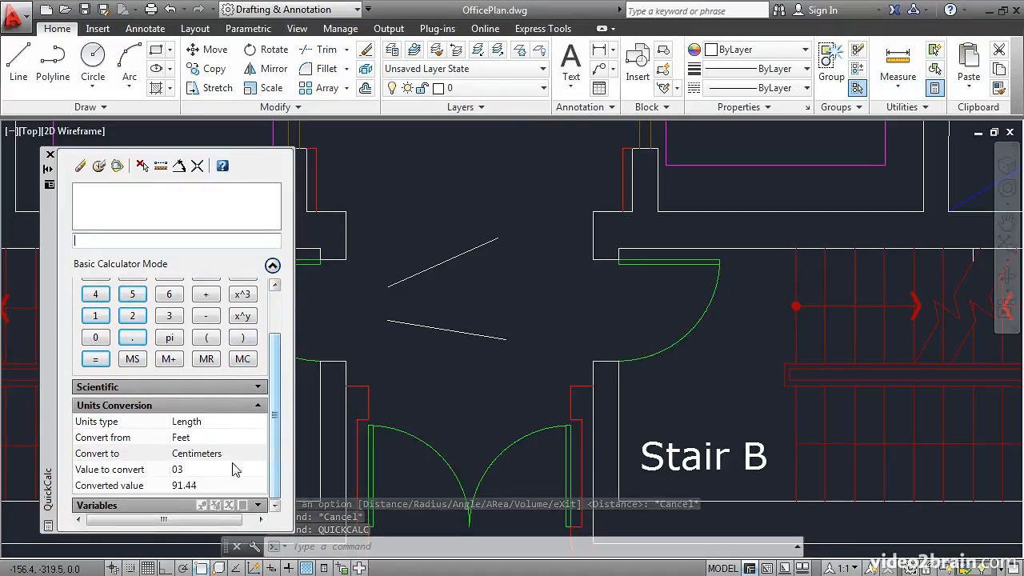
click(187, 469)
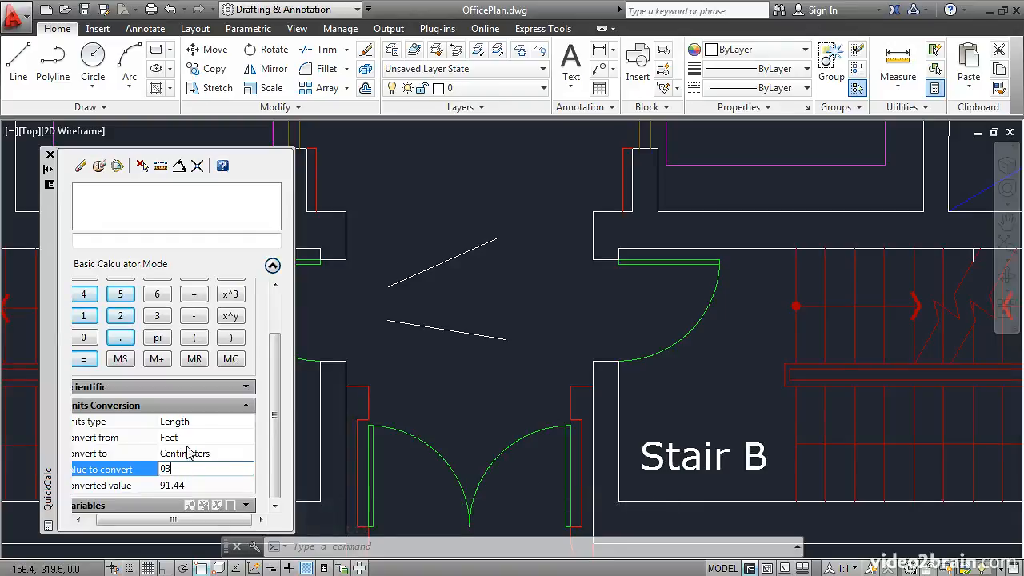
key(Return)
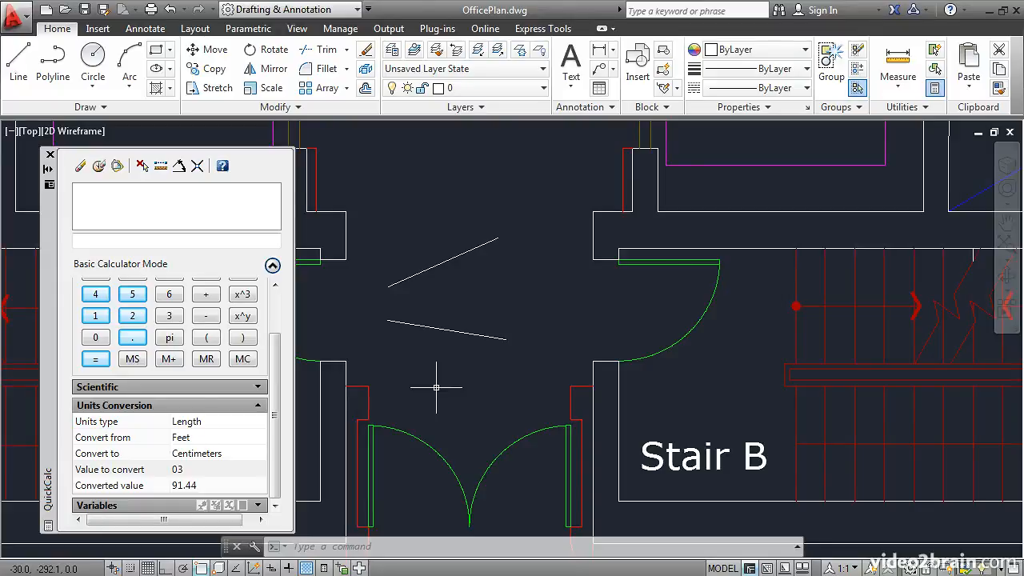
Set the drawing's length precision to eight decimal places (0.00000000) and apply the units.
text(un)
key(Return)
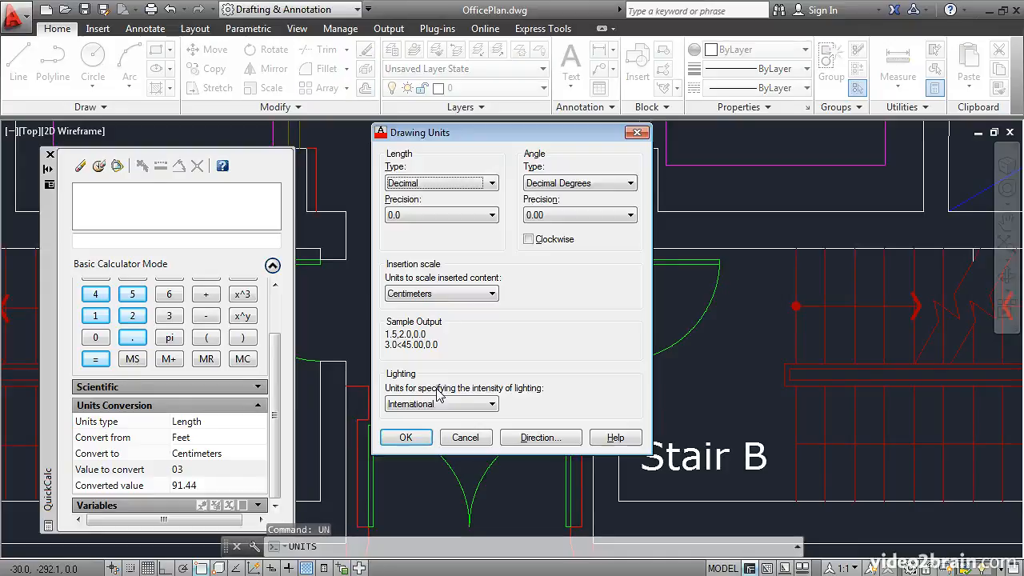
click(440, 216)
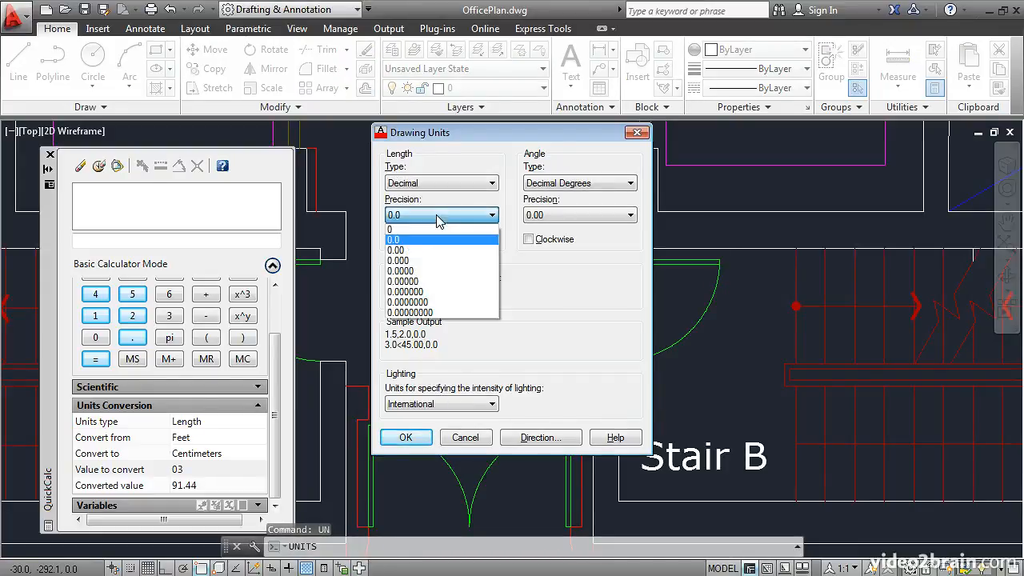
click(434, 312)
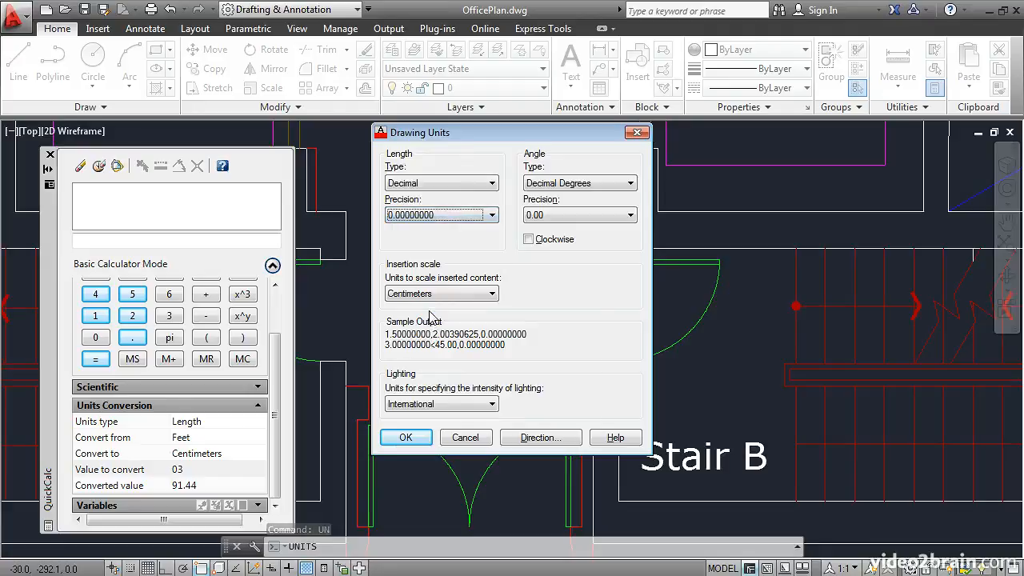
click(407, 437)
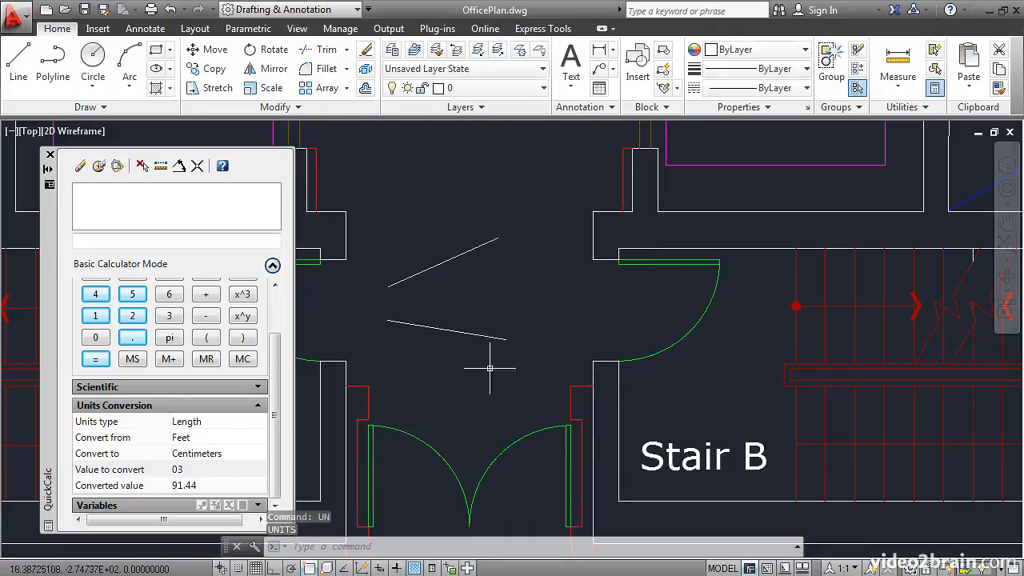
Measure the Stair B door opening between its wall corners again at eight-decimal precision.
click(897, 60)
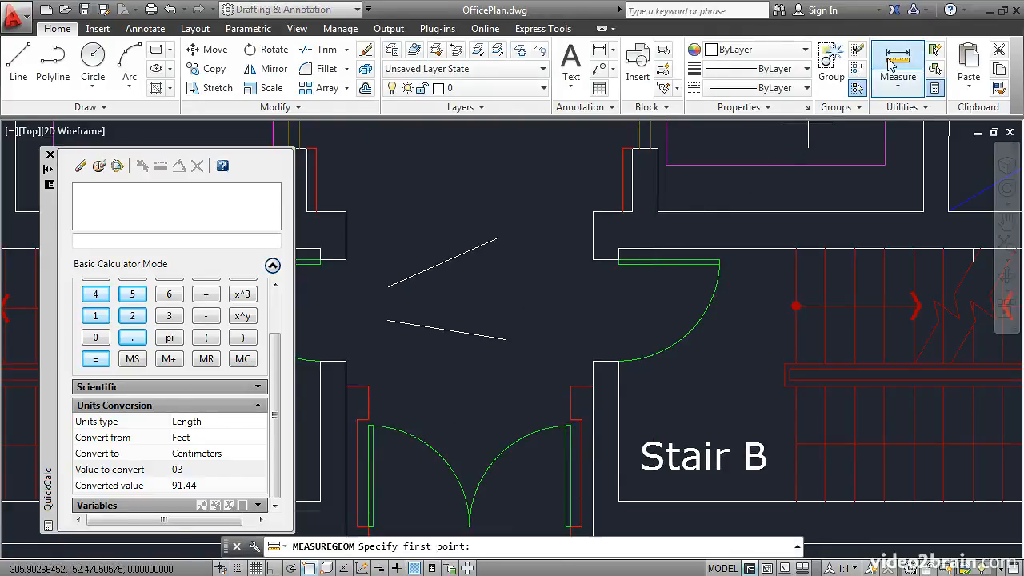
click(593, 259)
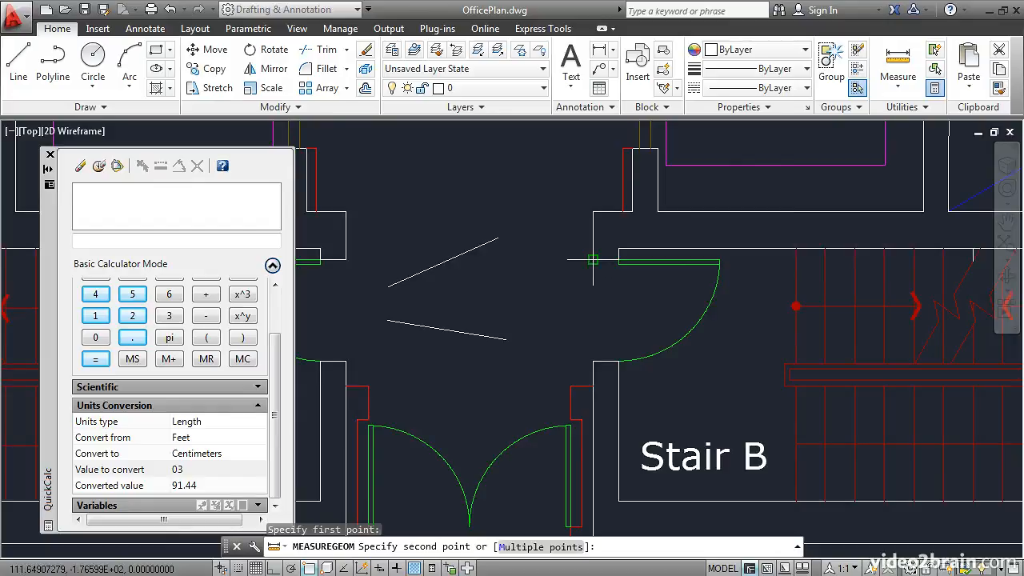
click(593, 361)
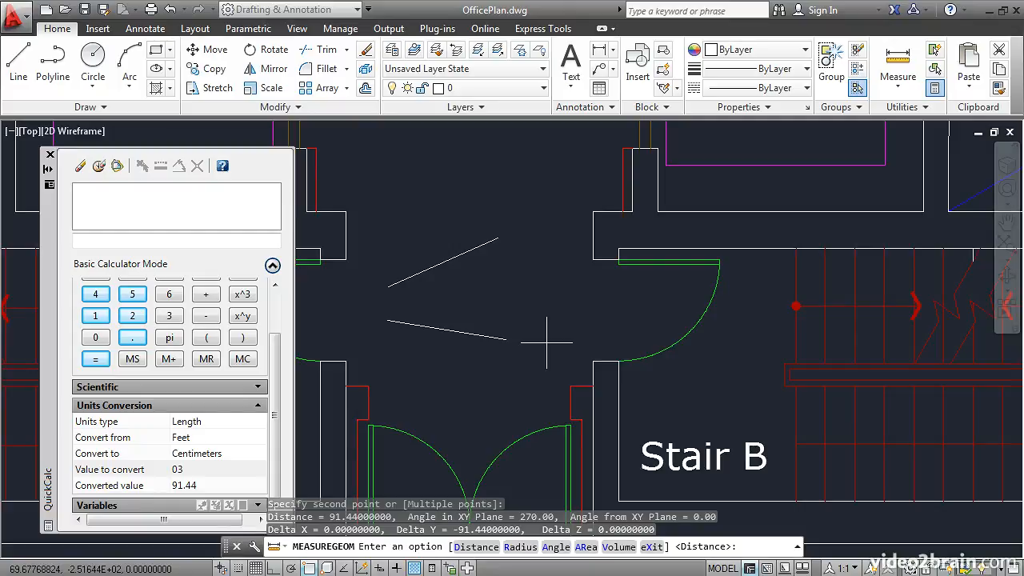
key(Escape)
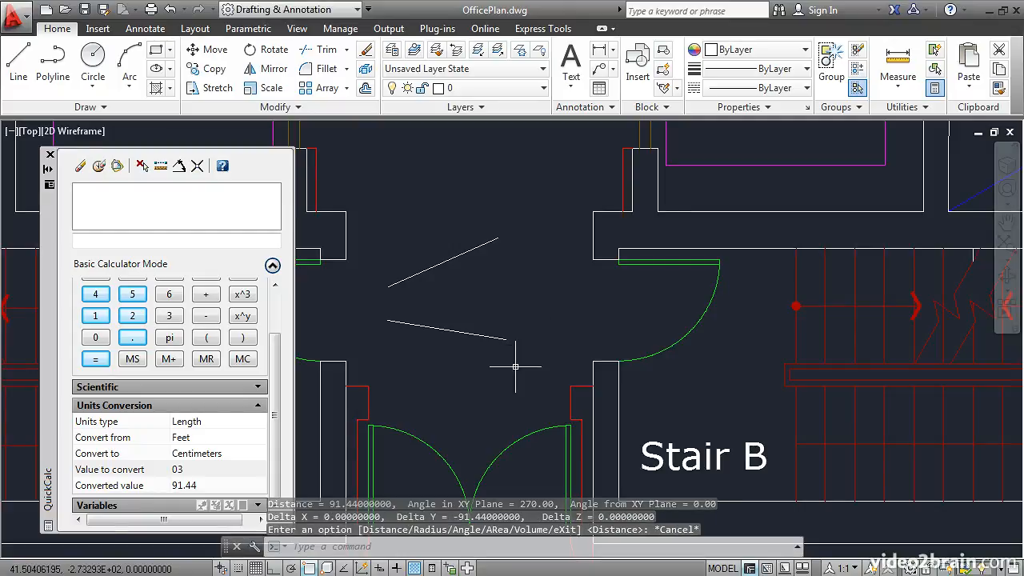
Set the drawing's length units to Architectural and the insertion scale to Inches, and apply the units.
text(UN)
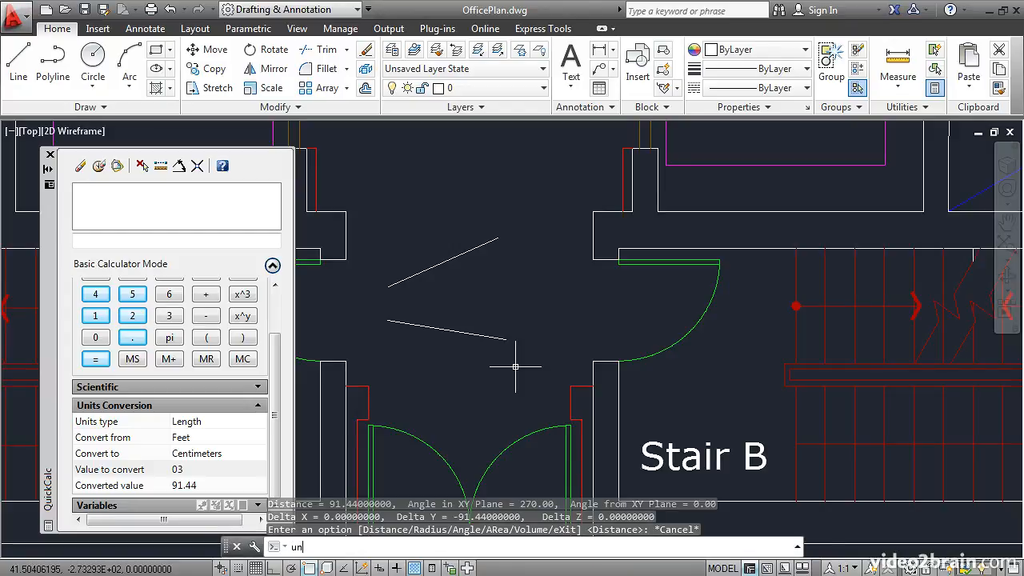
key(Return)
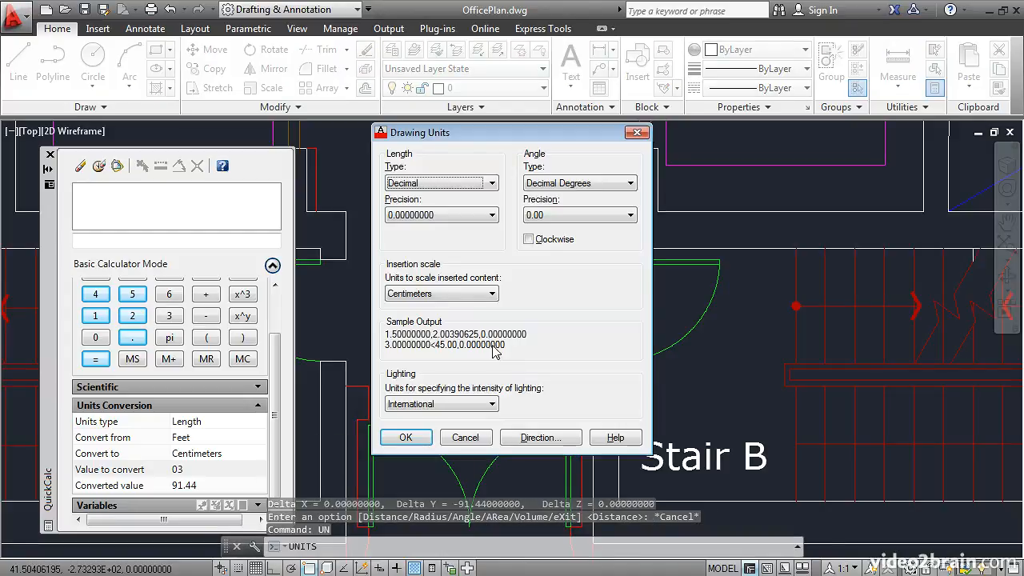
click(492, 185)
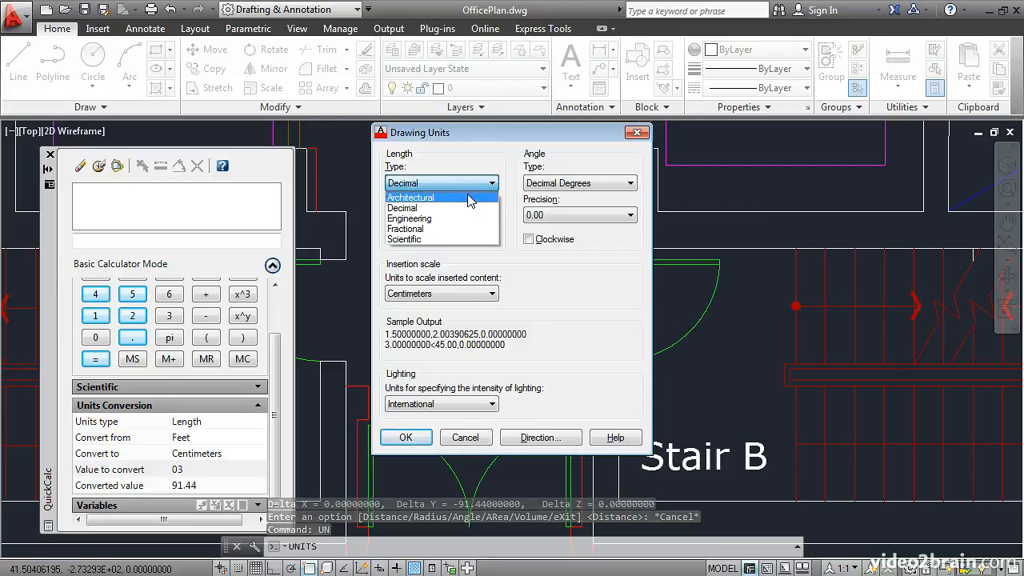
click(470, 198)
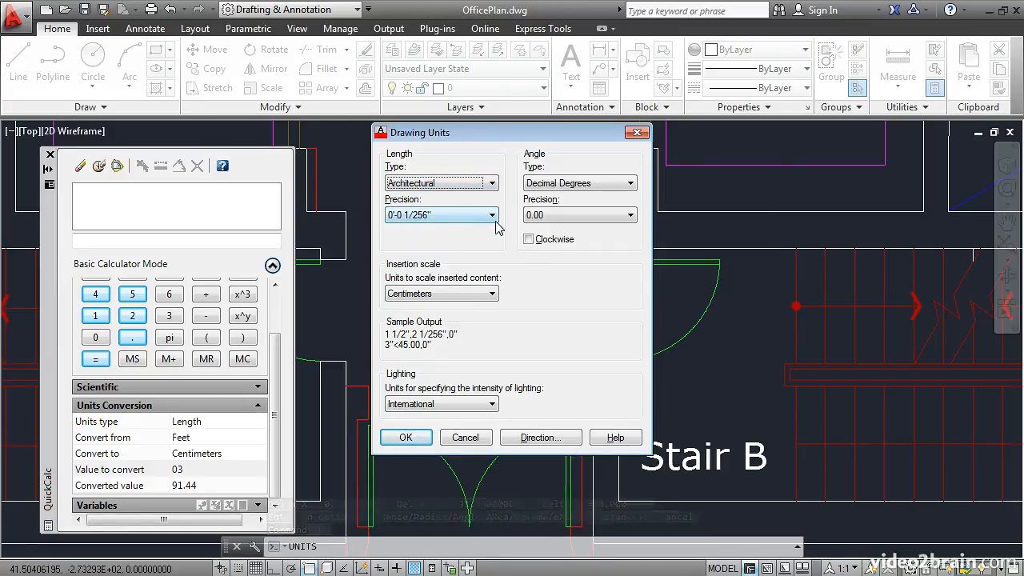
click(490, 294)
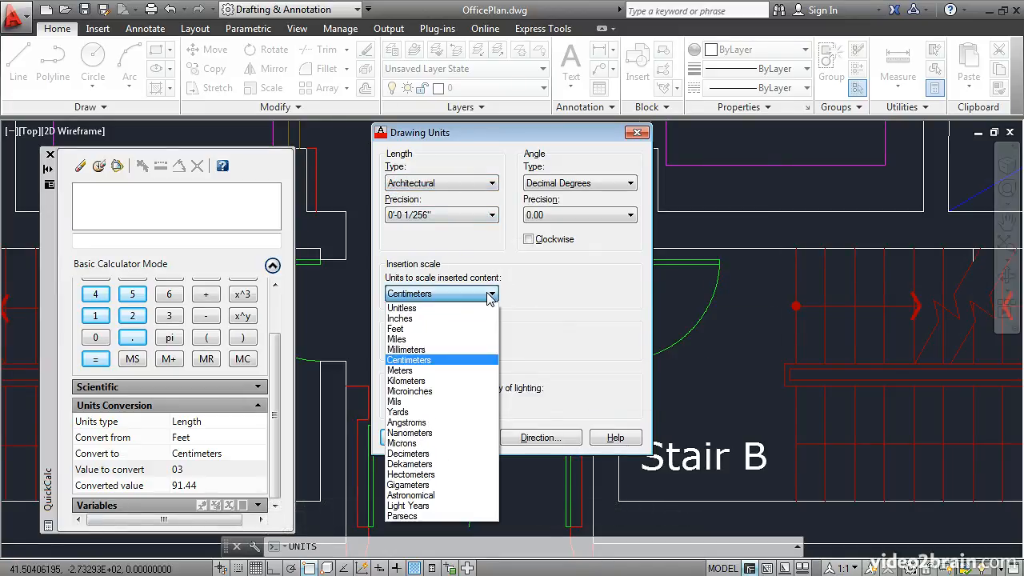
click(460, 319)
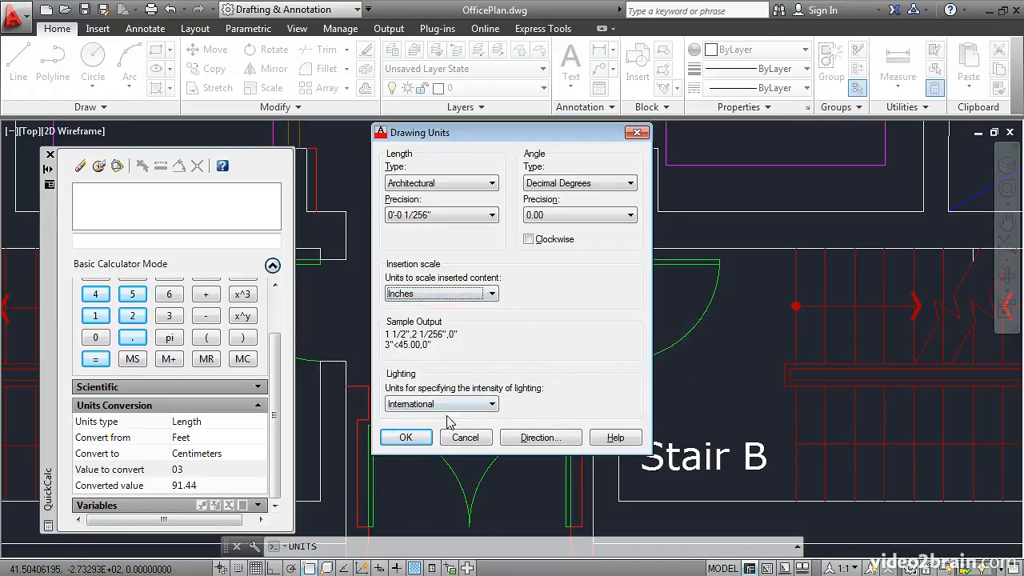
click(406, 438)
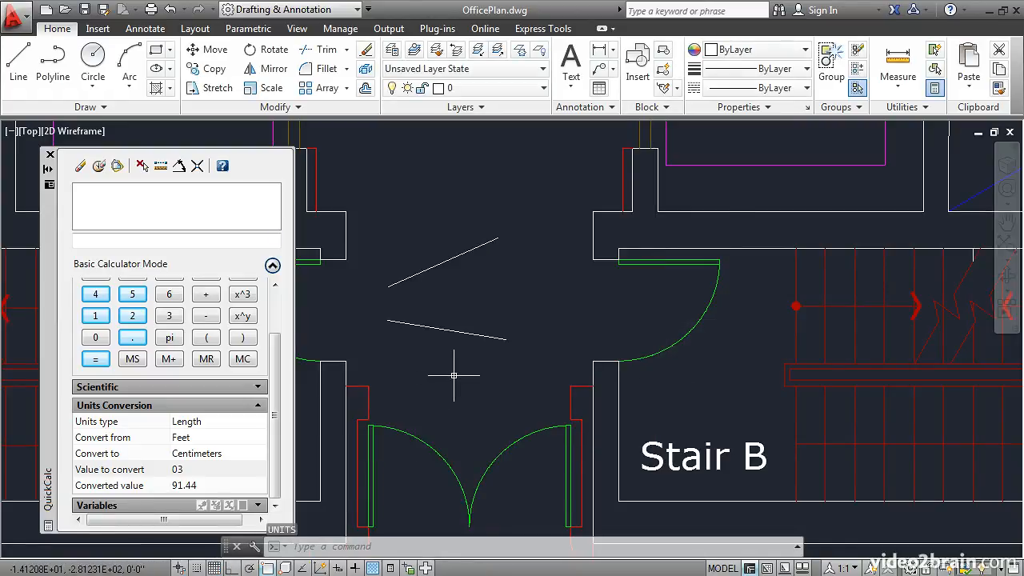
Start scaling all objects in the drawing with the base point at 0,0.
text(sc)
key(Return)
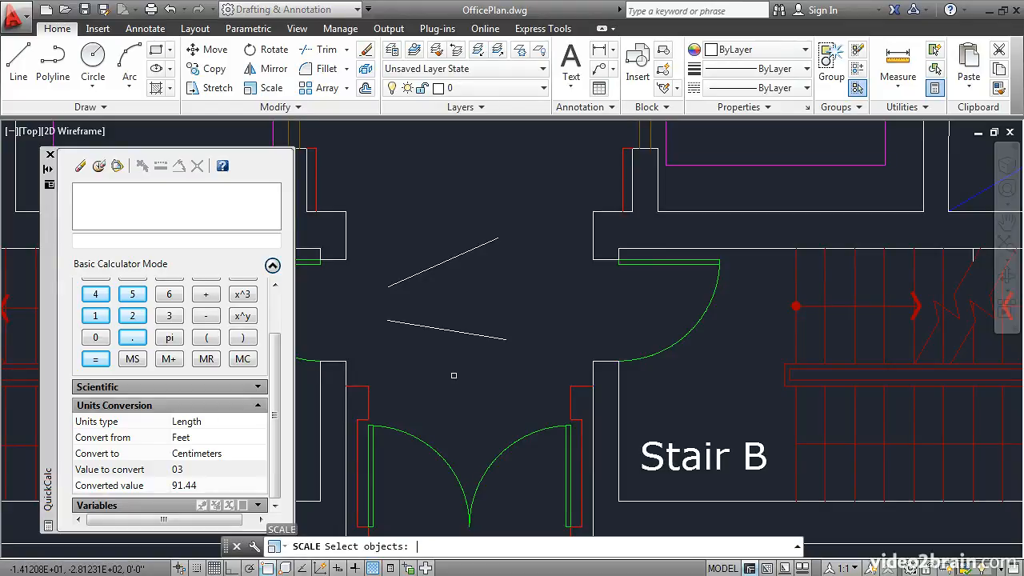
text(all)
key(Return)
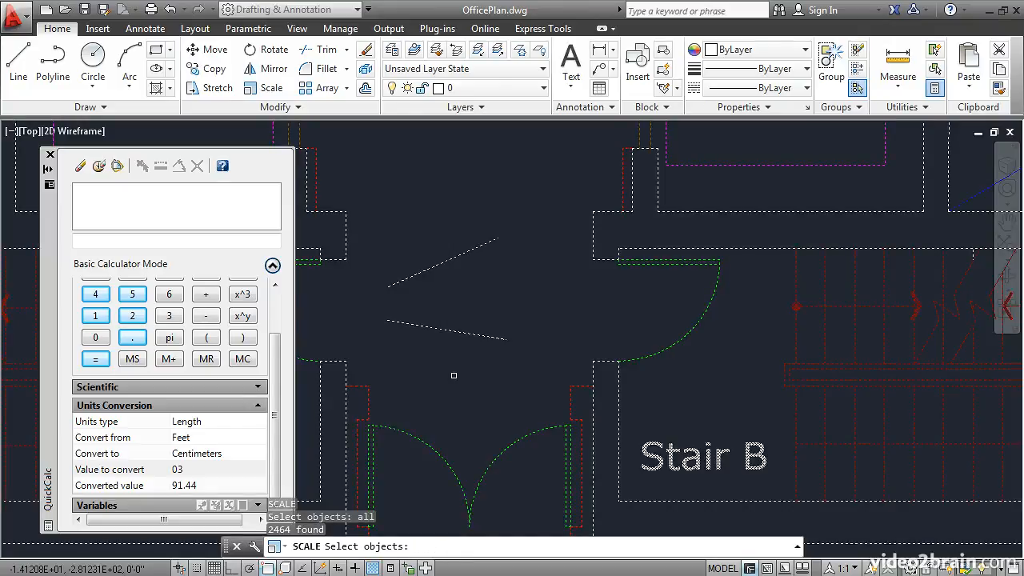
key(Return)
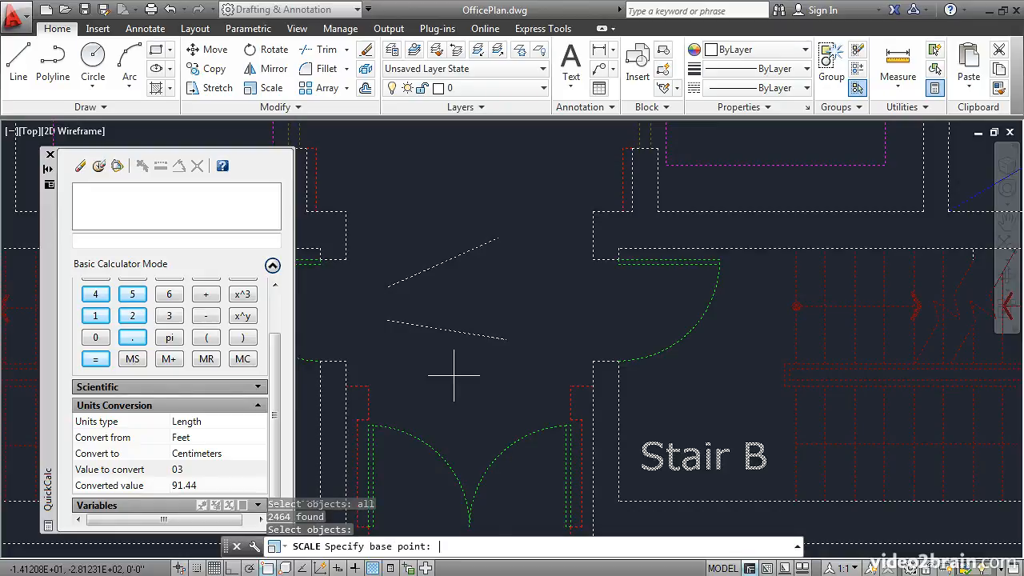
text(0,)
key(Return)
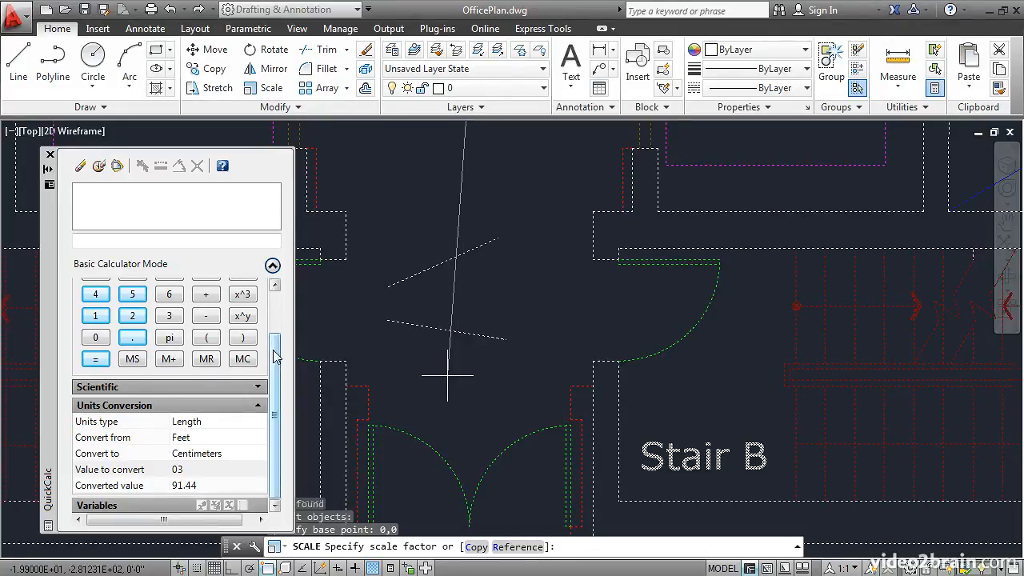
Calculate 1/2.54 in QuickCalc and apply the result as the scale factor for the whole drawing.
scroll(272, 350, up, 3)
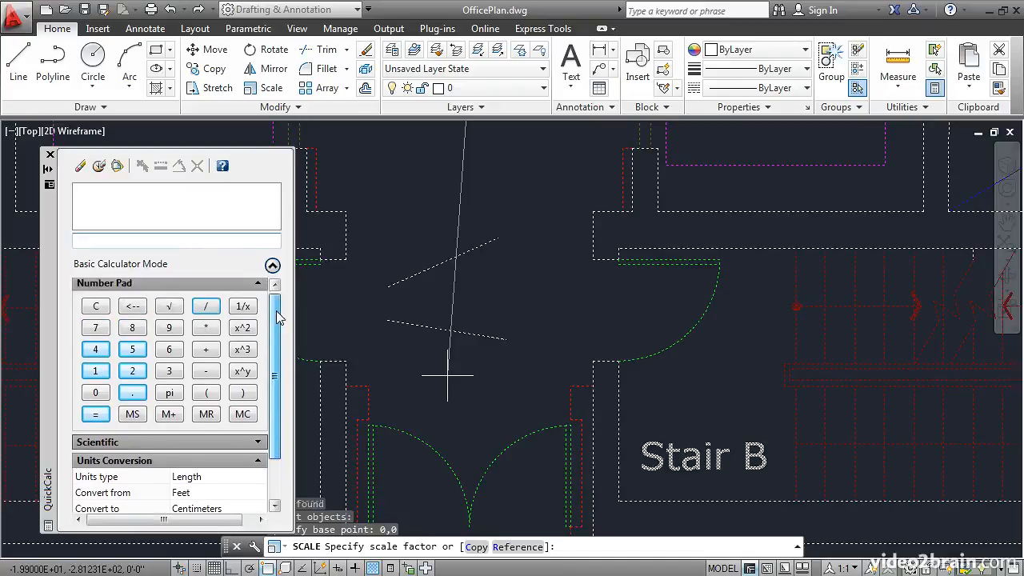
click(95, 373)
click(206, 308)
click(133, 373)
click(132, 395)
click(132, 352)
click(96, 354)
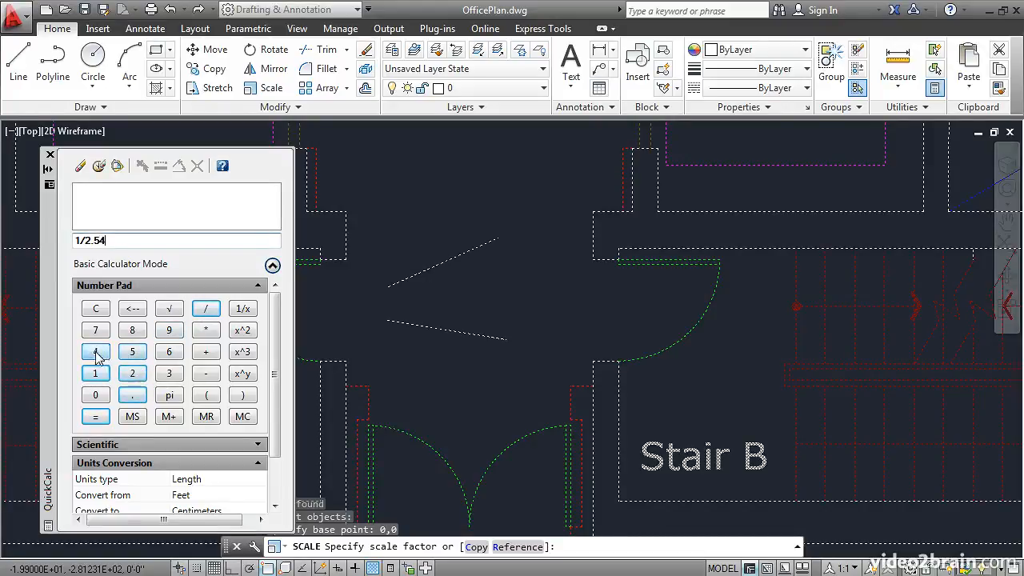
click(94, 416)
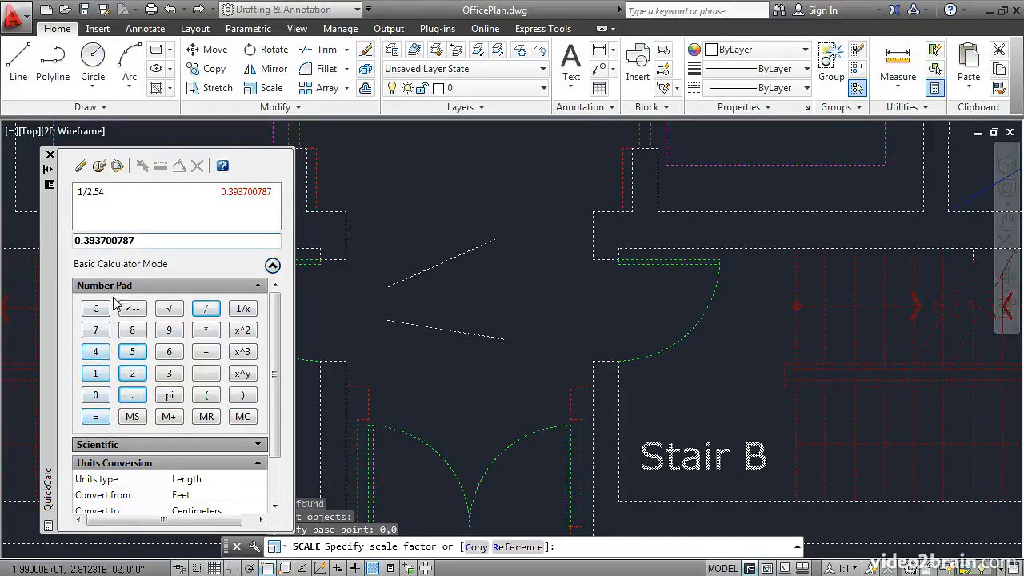
click(116, 169)
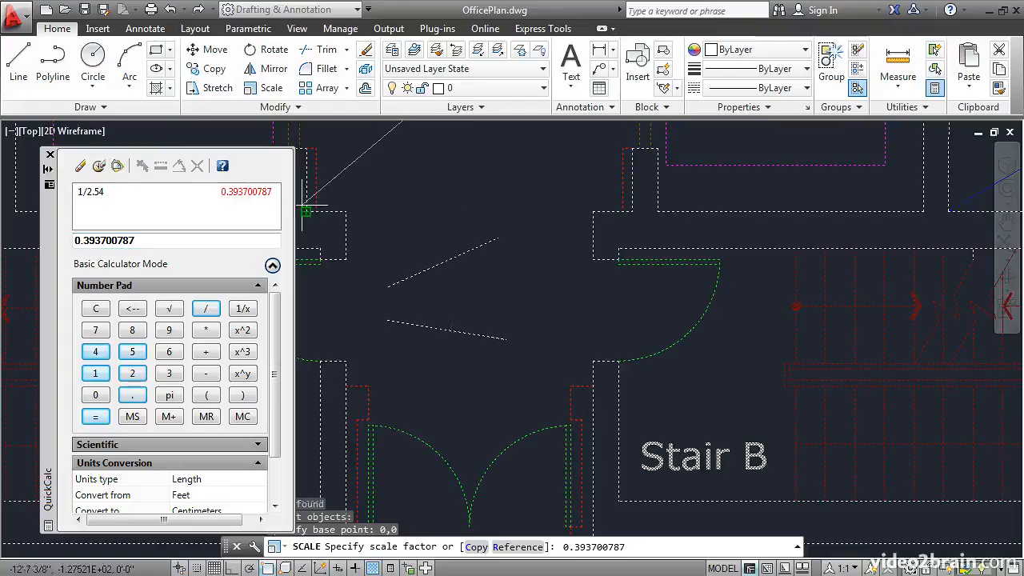
key(Return)
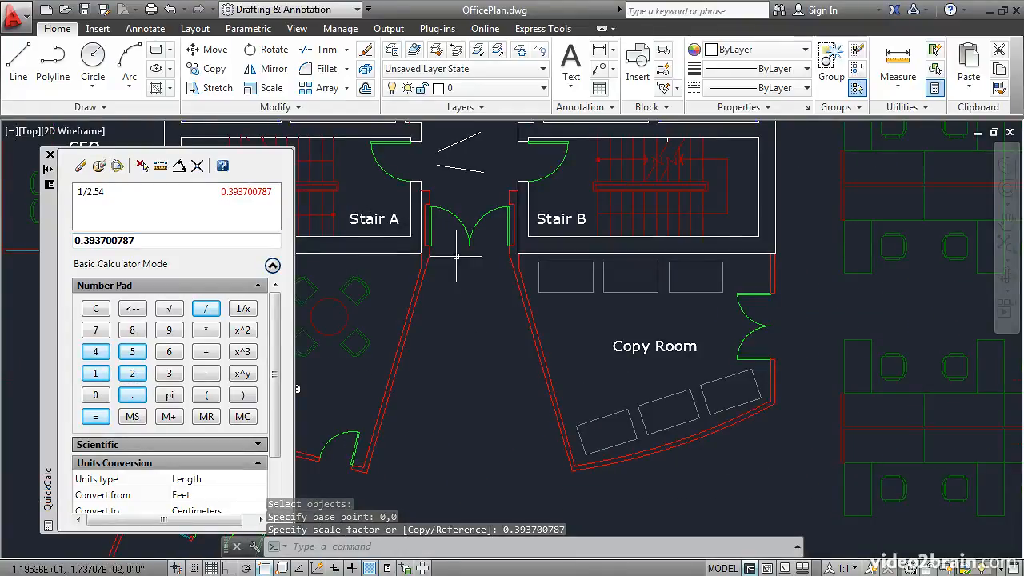
Measure the Stair B door opening between its wall corners in the rescaled architectural drawing.
scroll(476, 196, down, 2)
scroll(504, 320, up, 2)
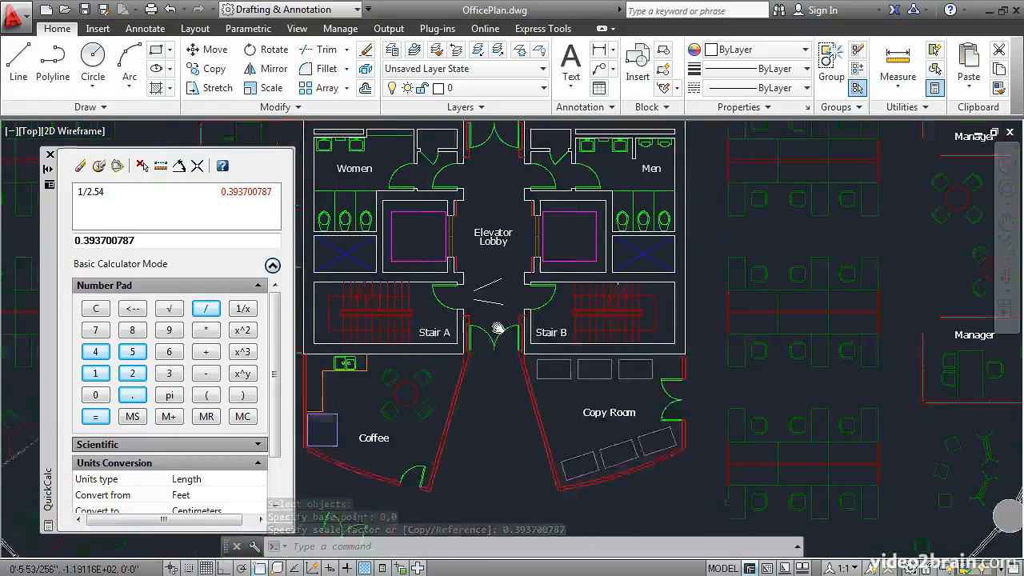
scroll(510, 315, up, 3)
scroll(509, 315, up, 2)
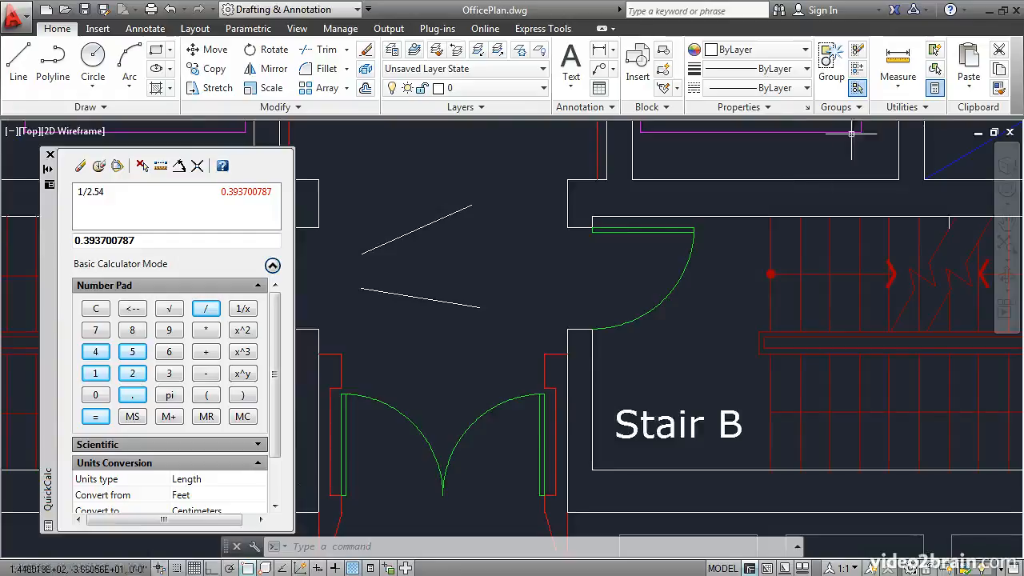
click(899, 59)
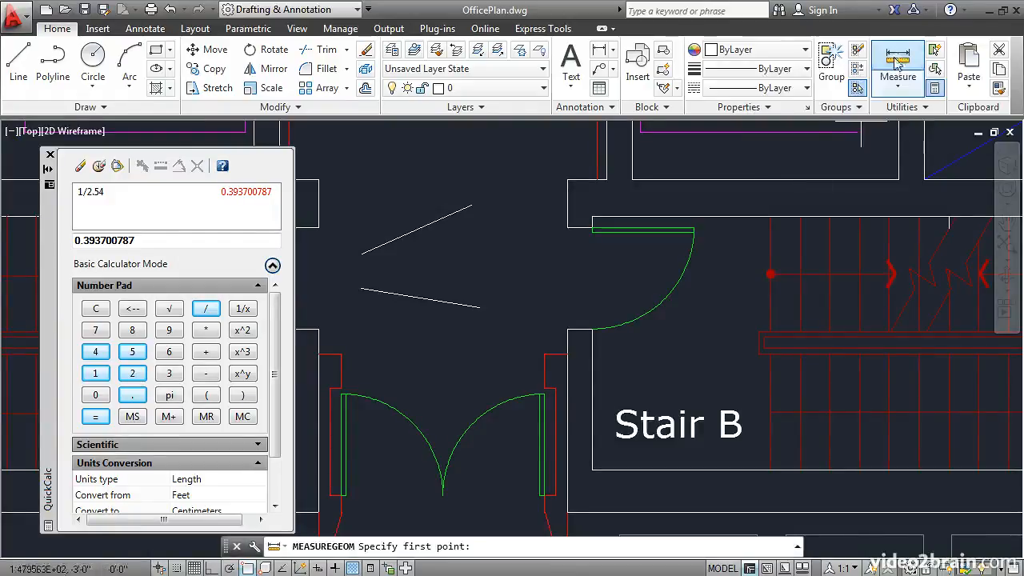
click(568, 227)
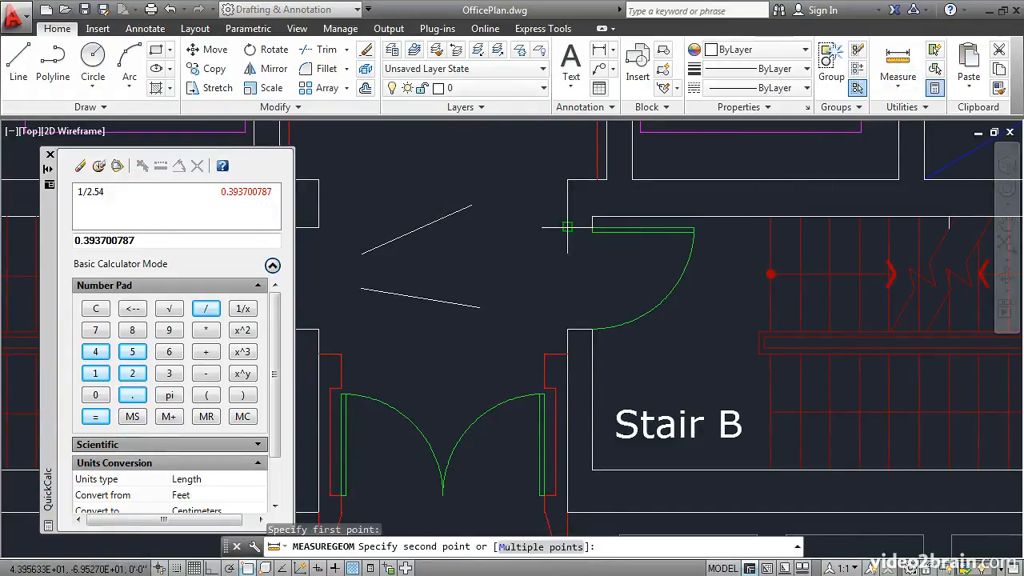
click(568, 329)
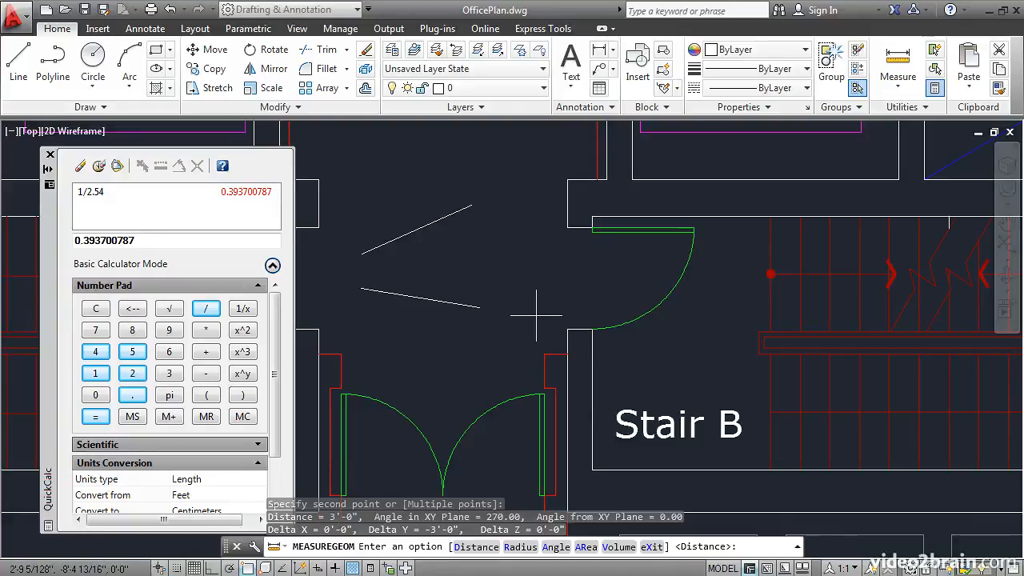
key(Escape)
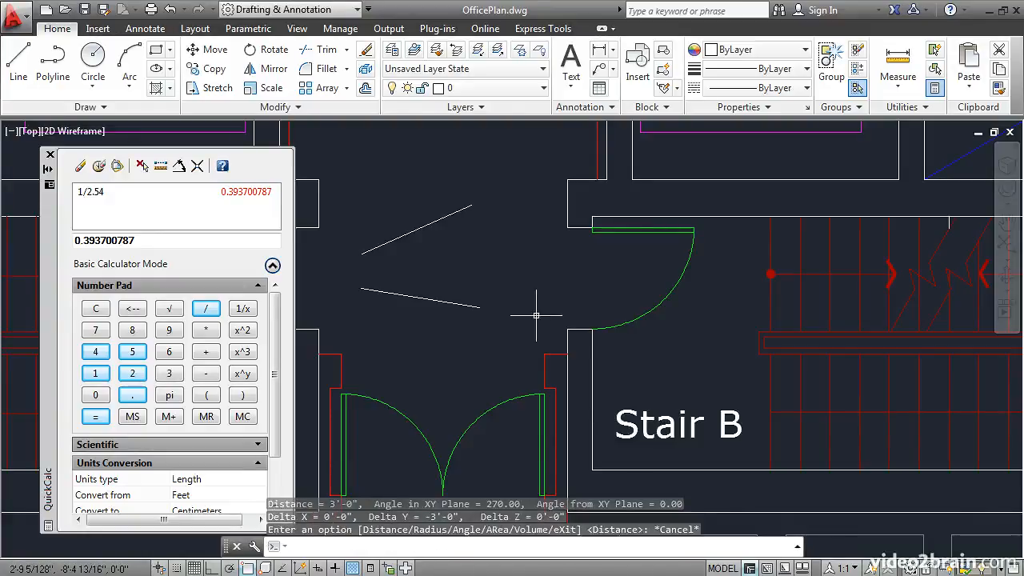